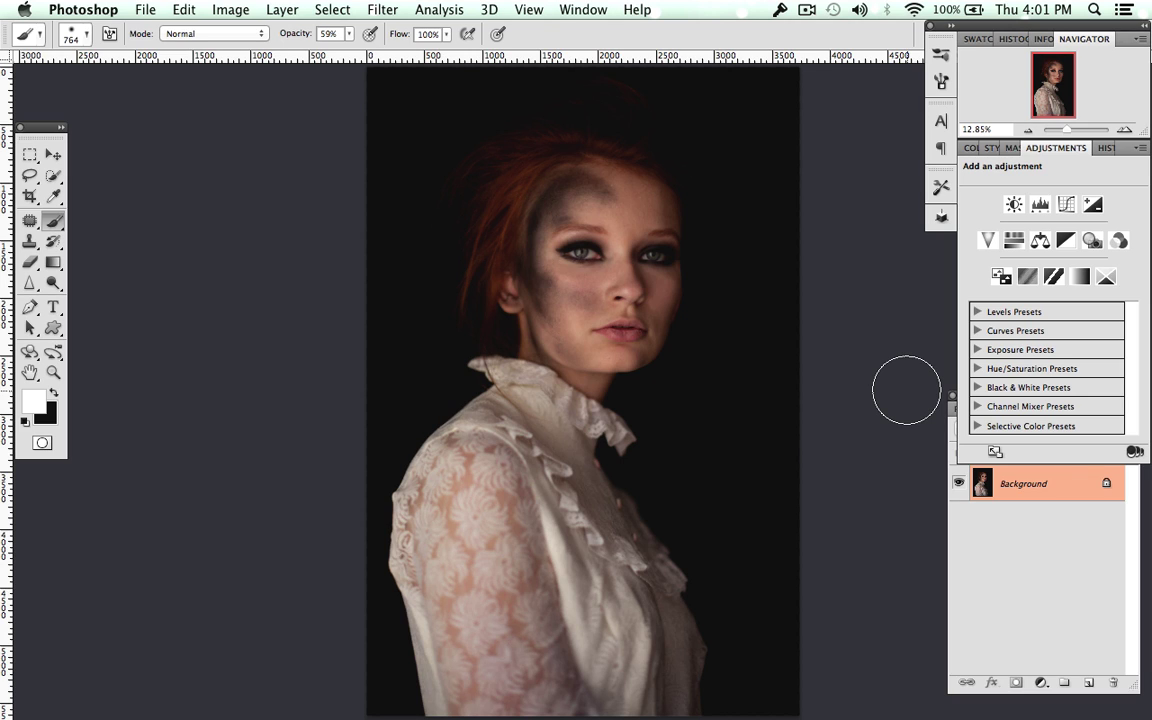
# Step: Create a new layer named "light" in Soft Light mode, filled with the 50% gray neutral color
pyautogui.click(964, 436)
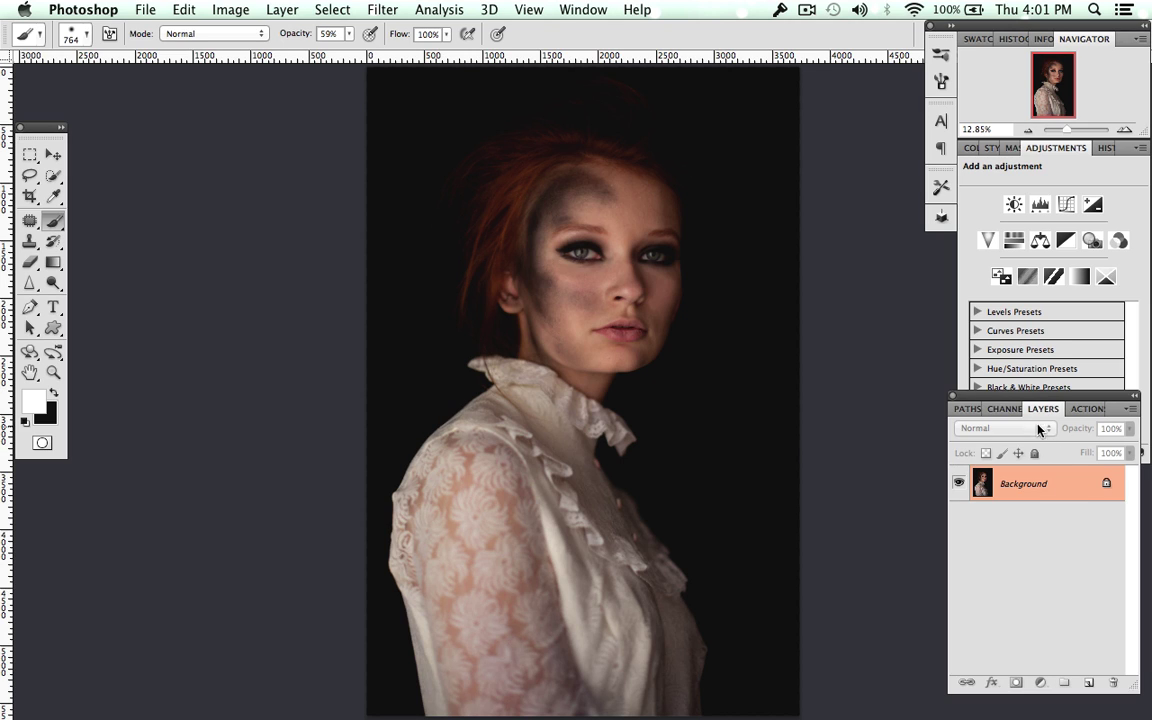
pyautogui.press('super+shift+n')
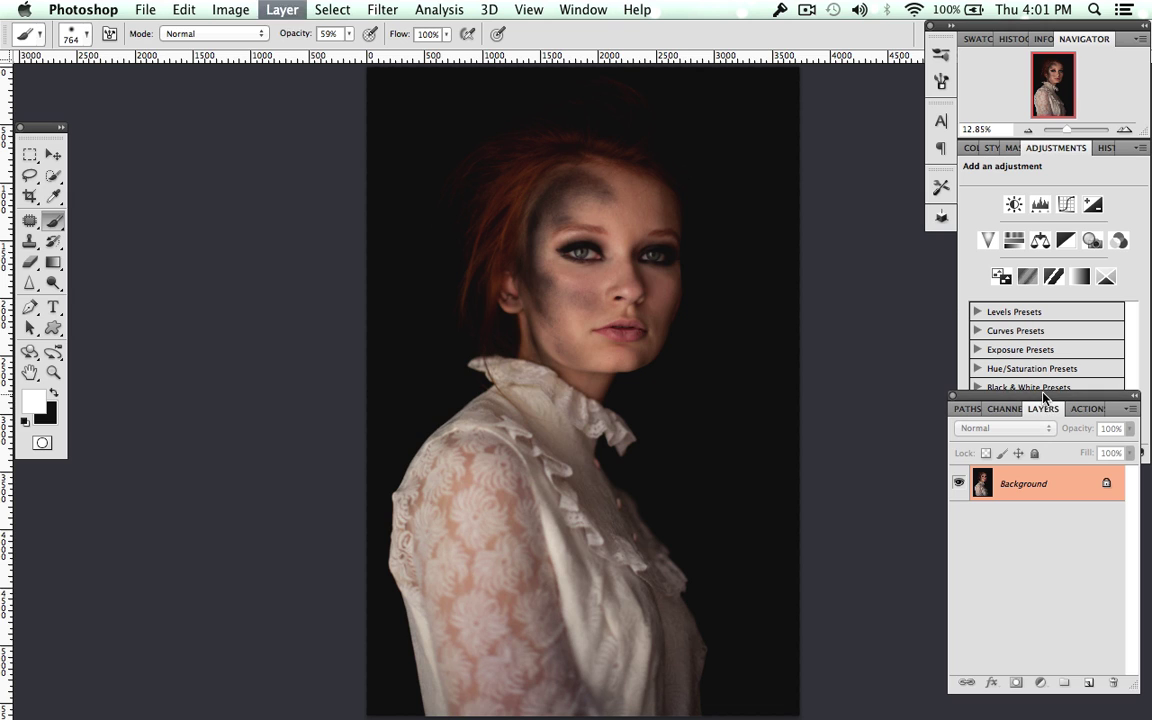
pyautogui.click(535, 440)
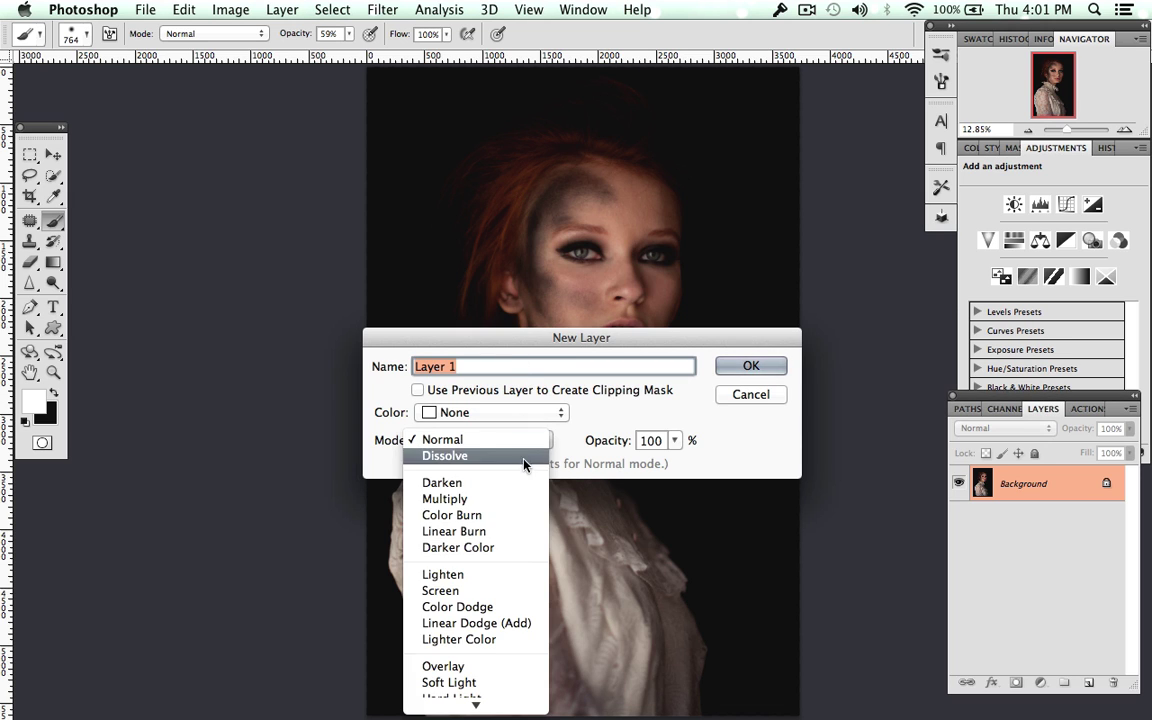
pyautogui.click(491, 684)
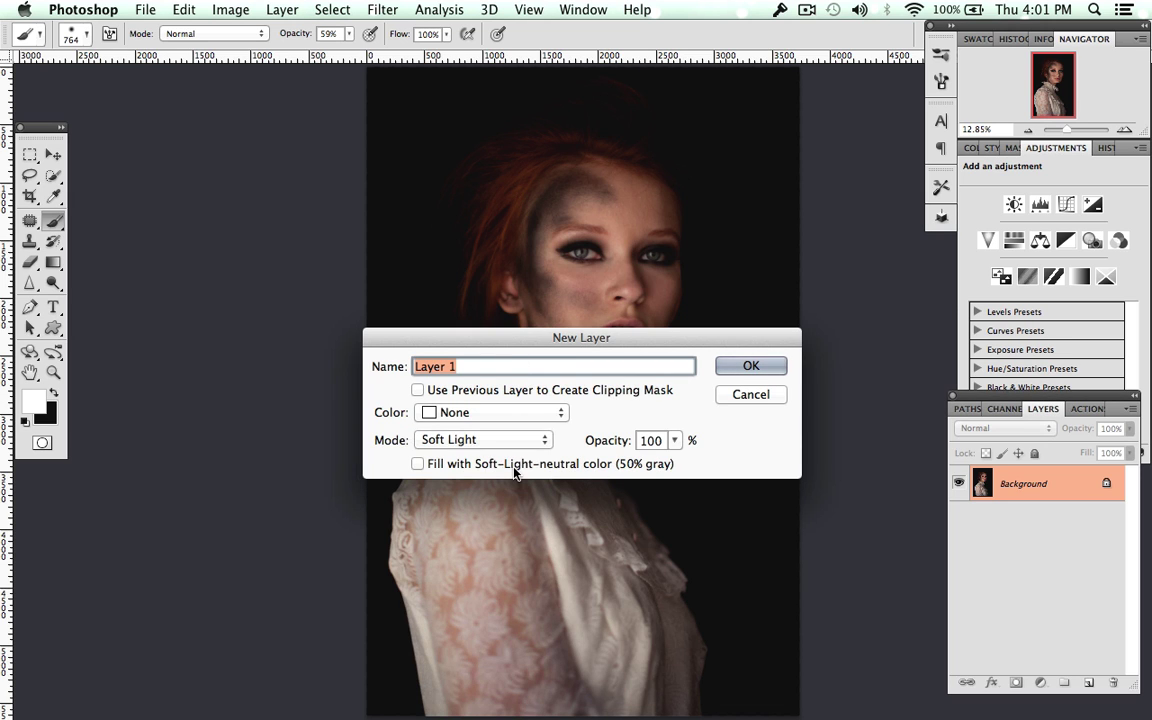
pyautogui.click(548, 465)
pyautogui.press('BackSpace')
pyautogui.write('light')
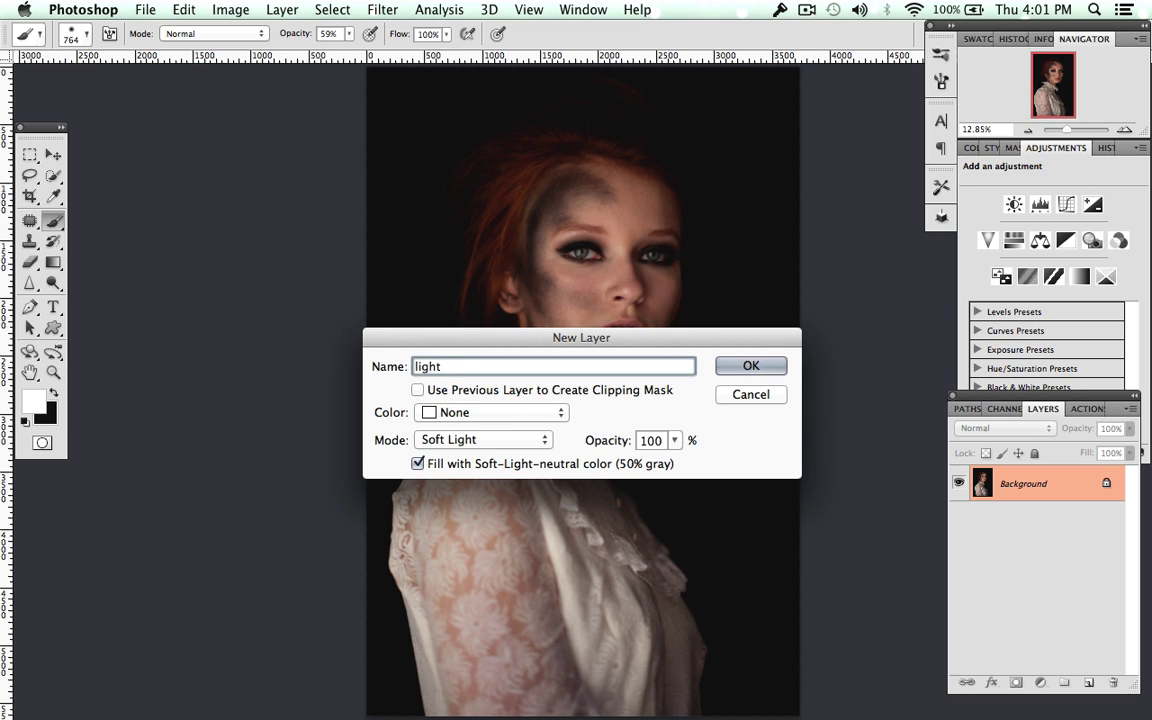
pyautogui.press('Return')
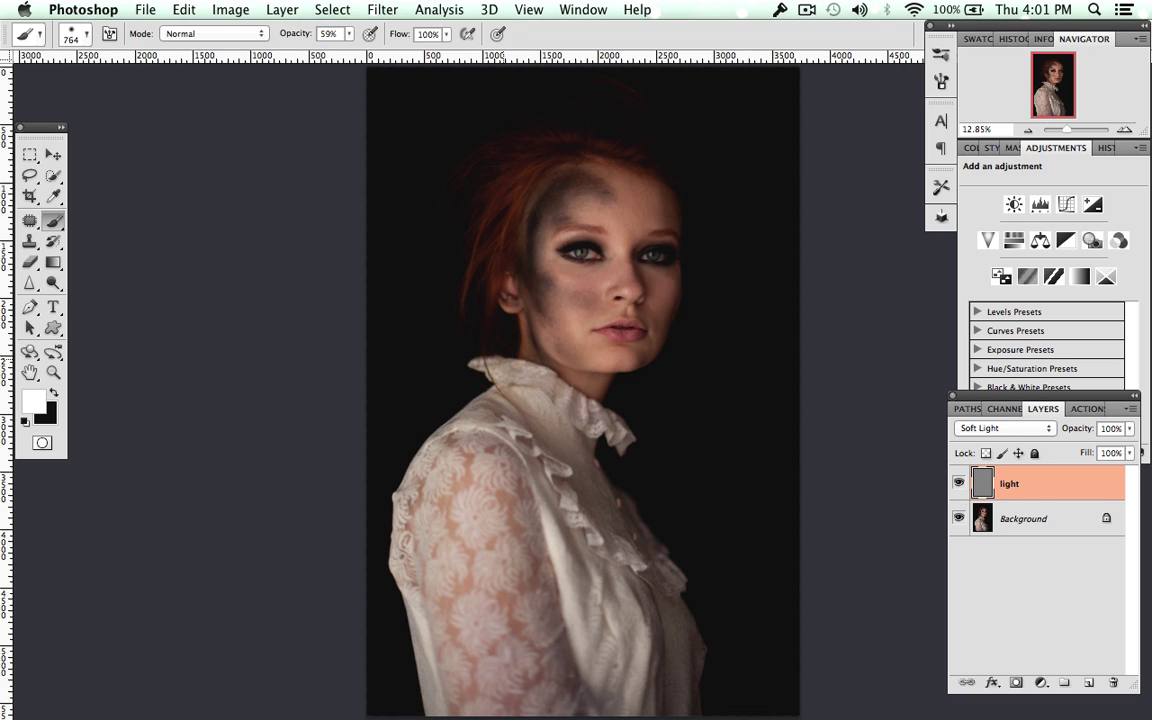
# Step: Create a new layer named "shadow" in Soft Light mode, filled with the 50% gray neutral color
pyautogui.press('super+shift+n')
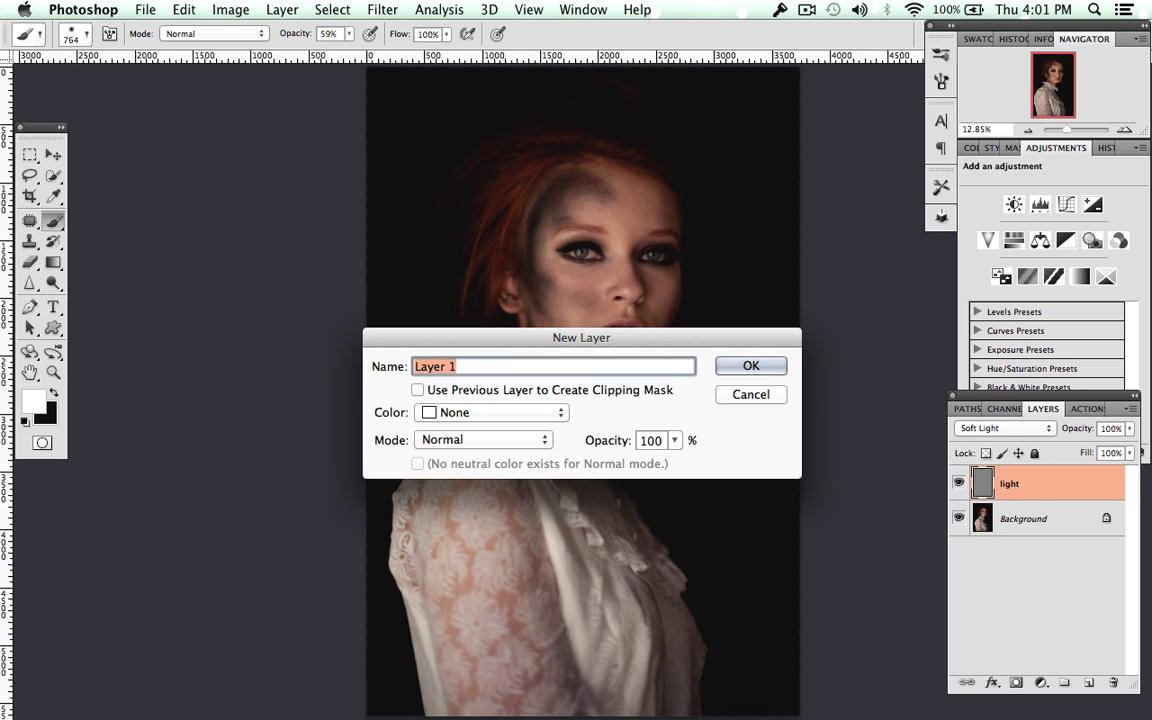
pyautogui.write('shadow')
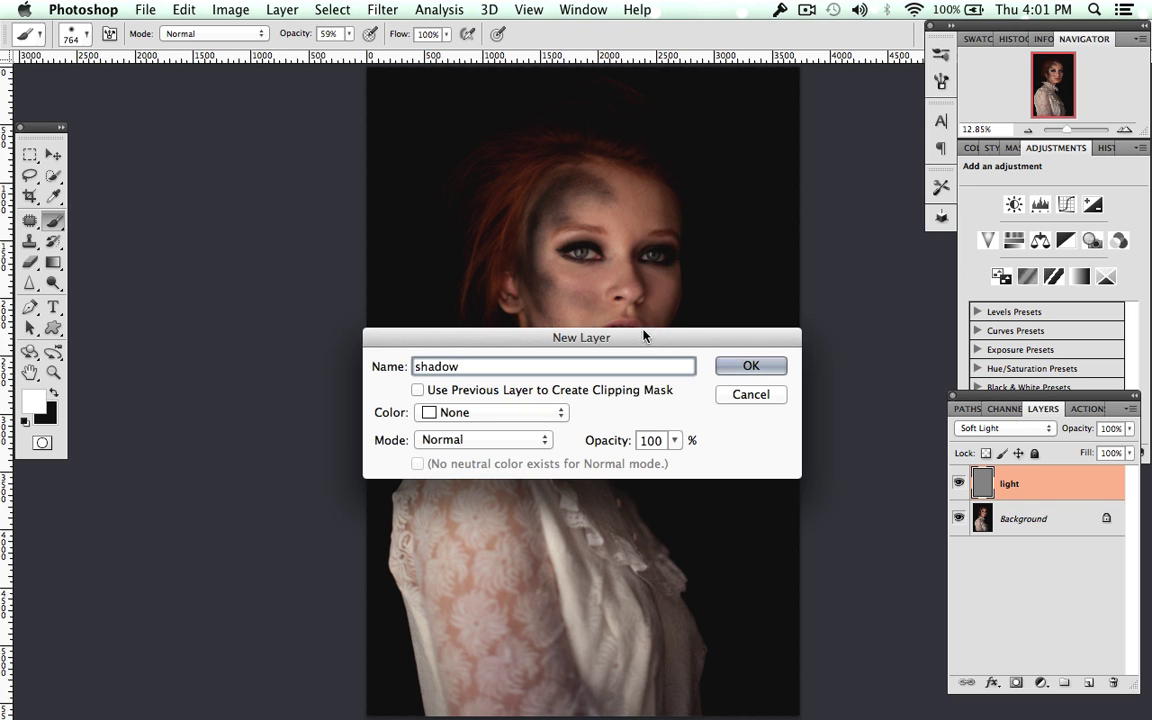
pyautogui.click(428, 442)
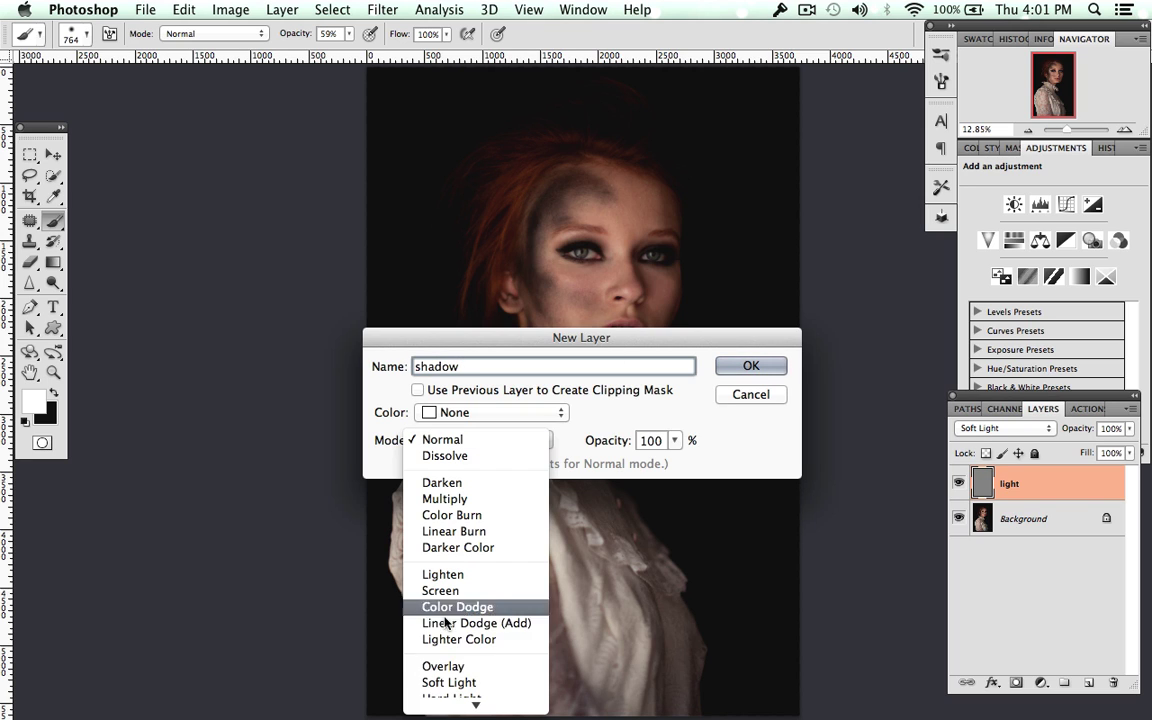
pyautogui.click(432, 682)
pyautogui.click(424, 465)
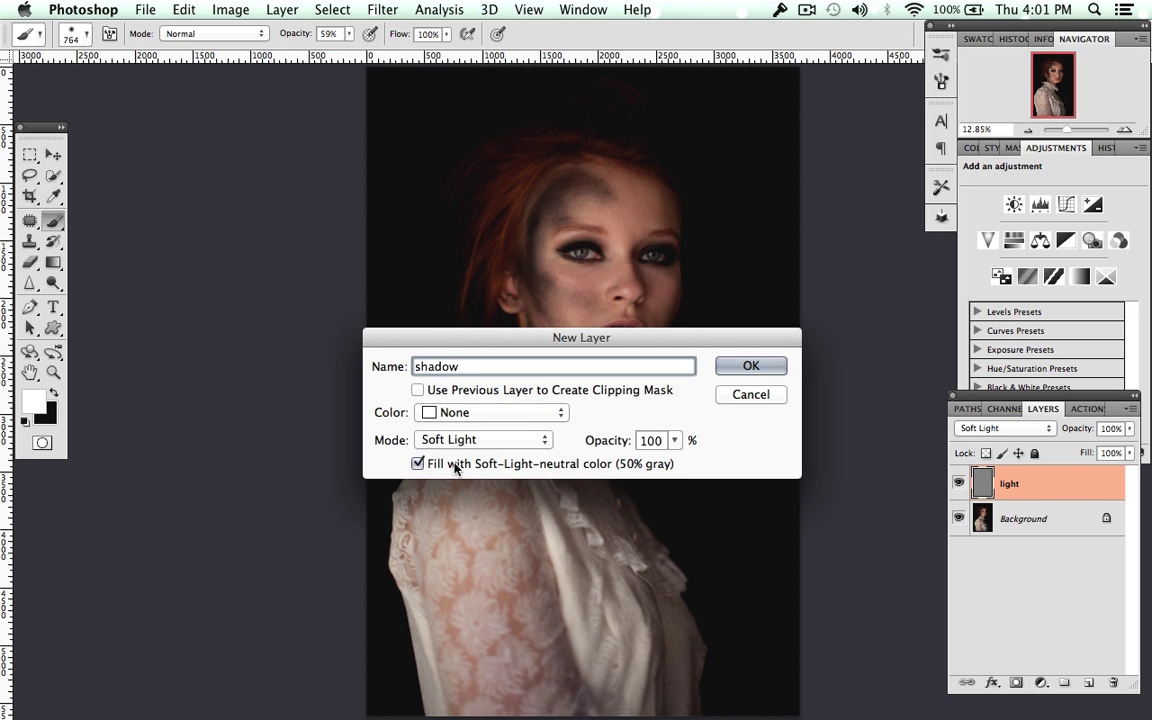
pyautogui.click(751, 366)
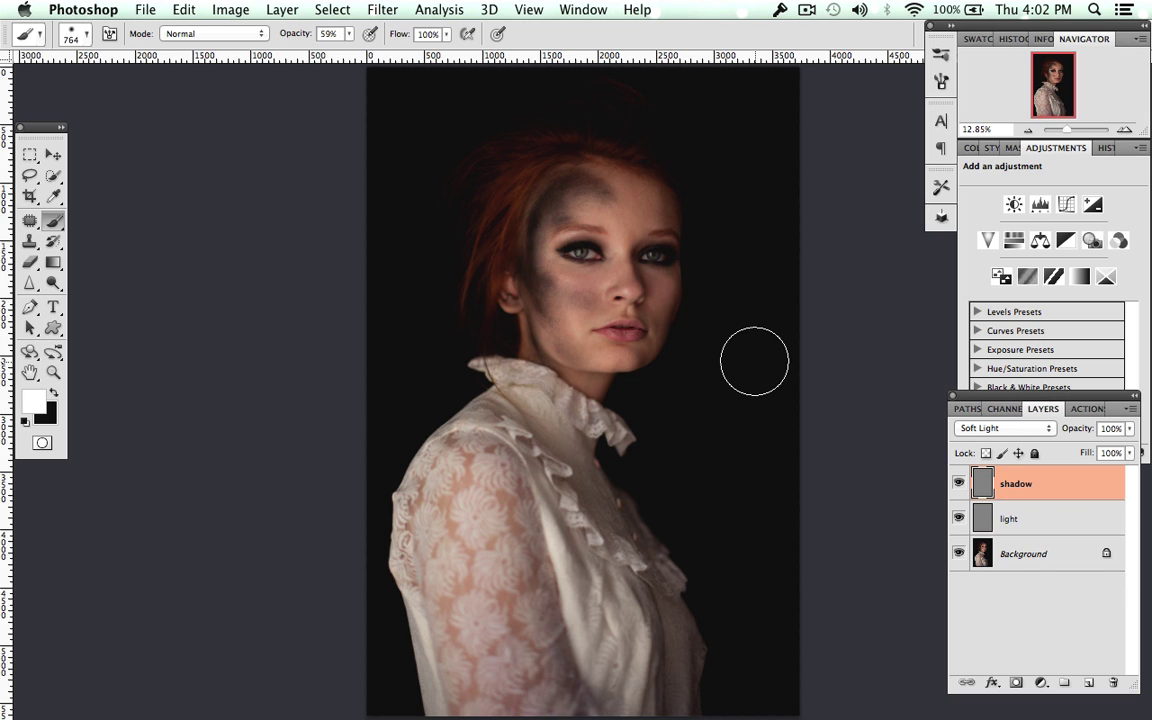
# Step: Select the light layer and set the brush to Soft Light mode at 100% opacity
pyautogui.click(995, 518)
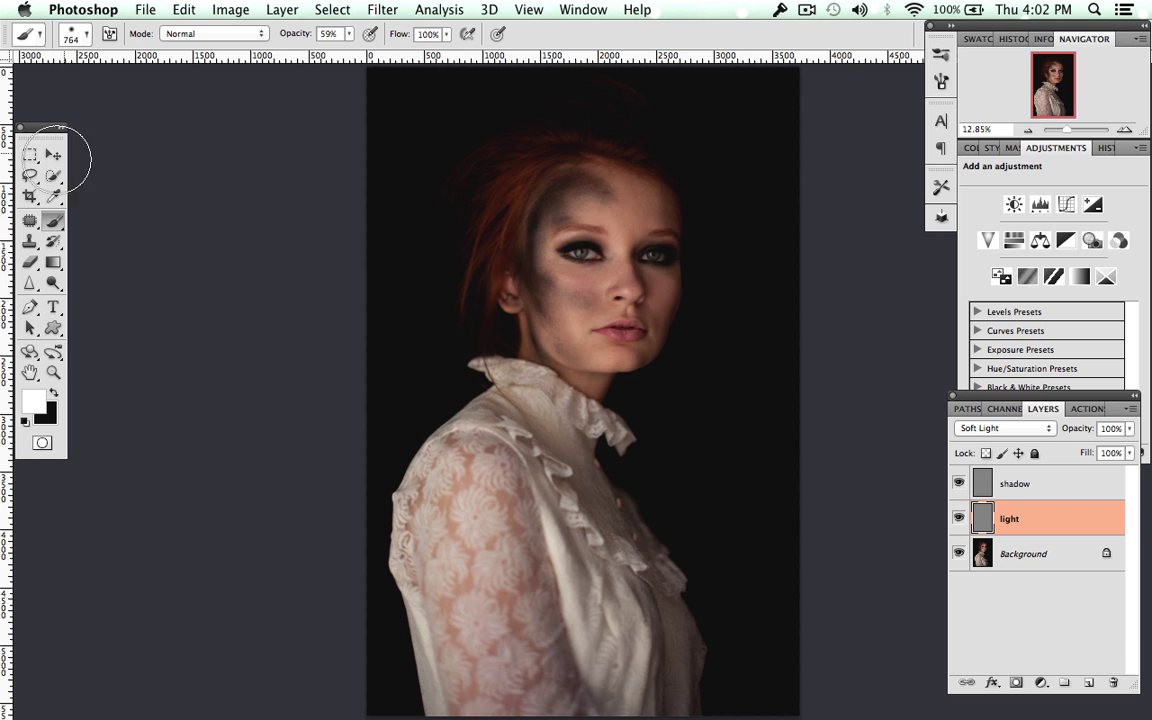
pyautogui.click(205, 33)
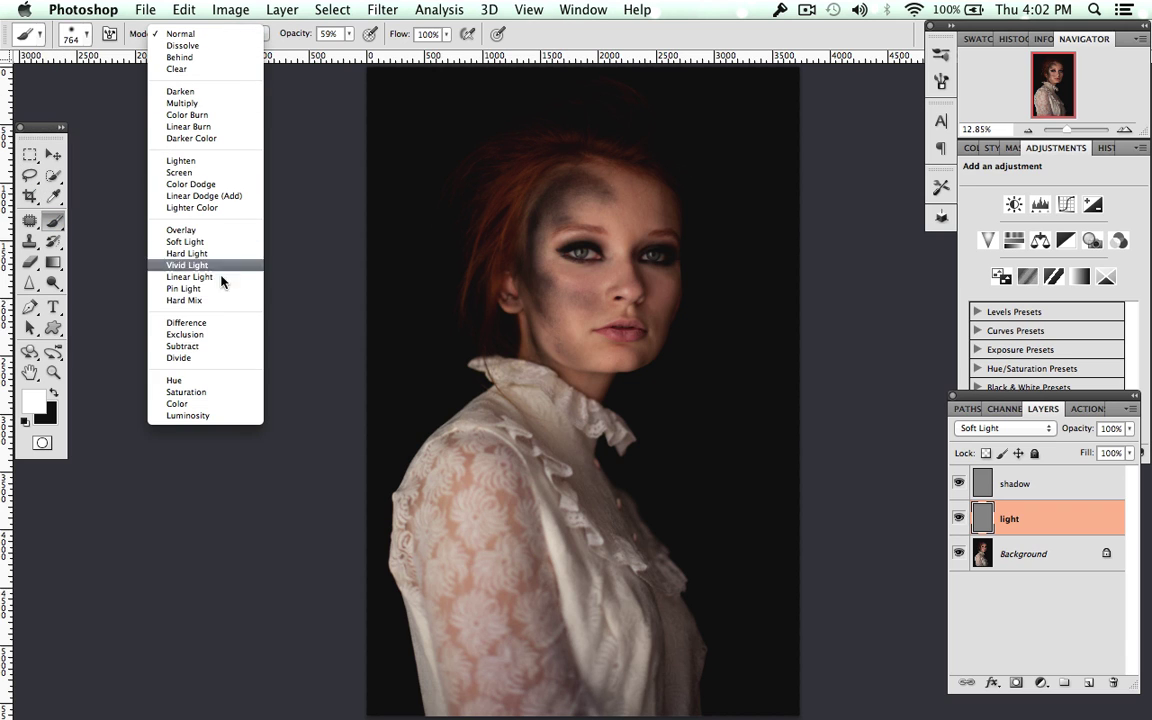
pyautogui.click(185, 241)
pyautogui.click(348, 33)
pyautogui.moveTo(353, 52); pyautogui.dragTo(390, 55)
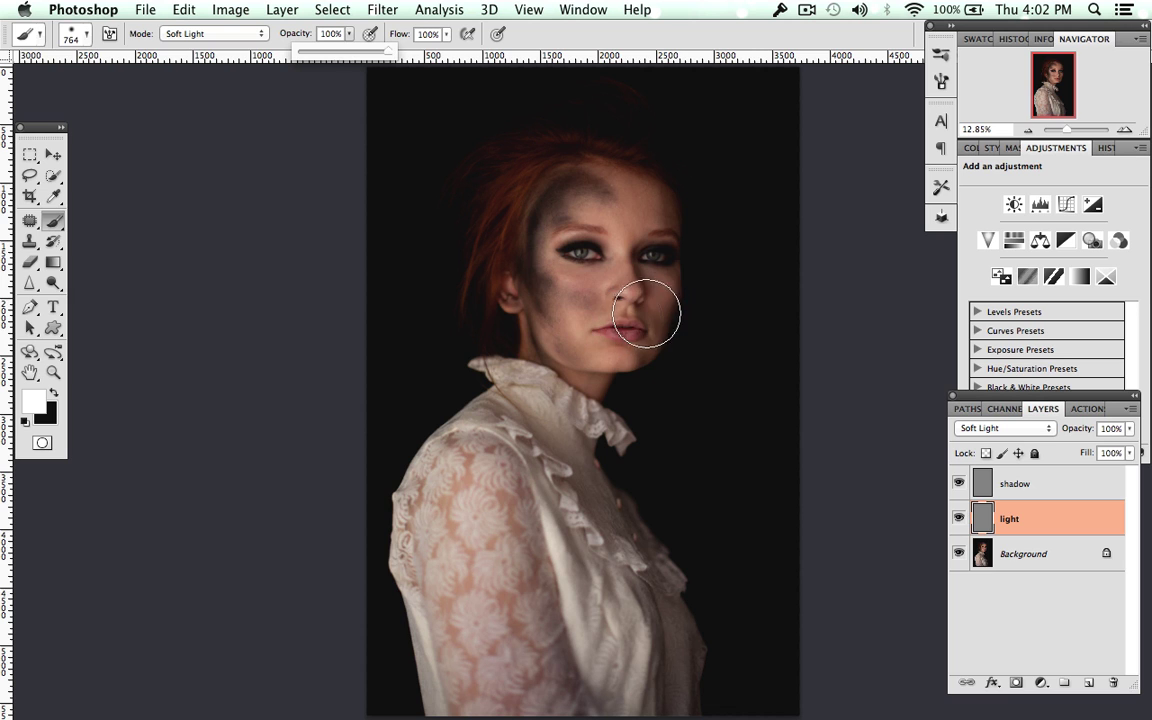
# Step: Brighten the iris of the eye on the image's left with a 26 px soft white brush, then compare with the light layer hidden
pyautogui.scroll(5, 678, 315)
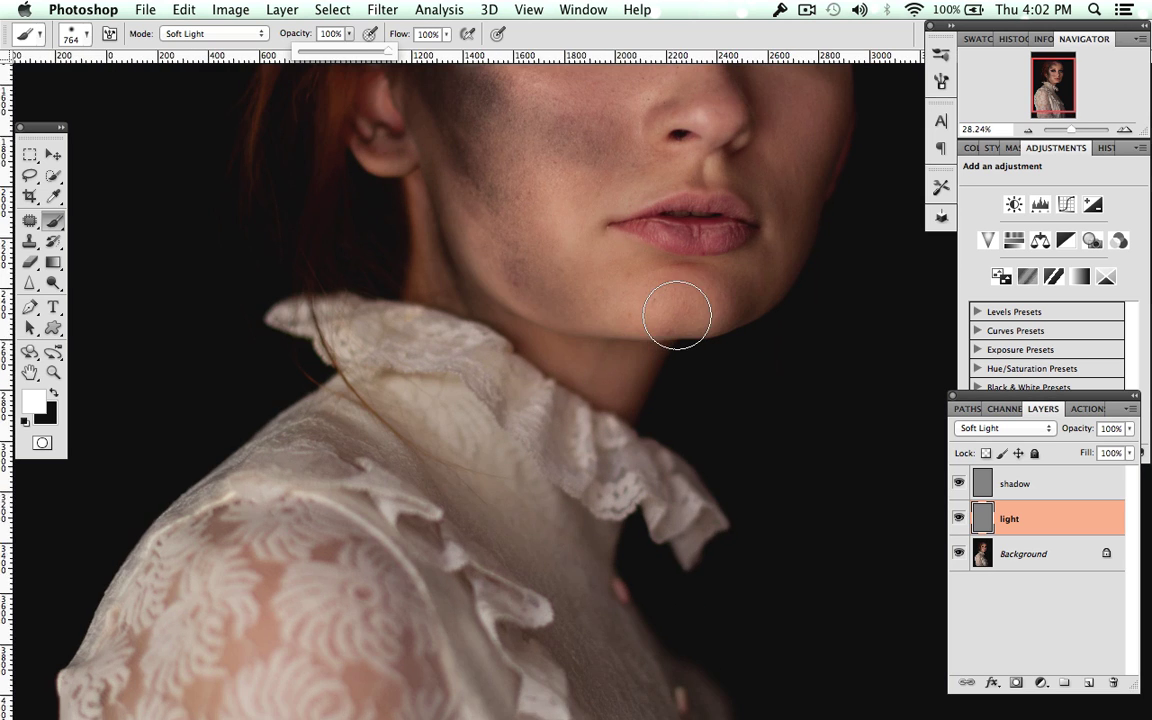
pyautogui.scroll(5, 675, 316)
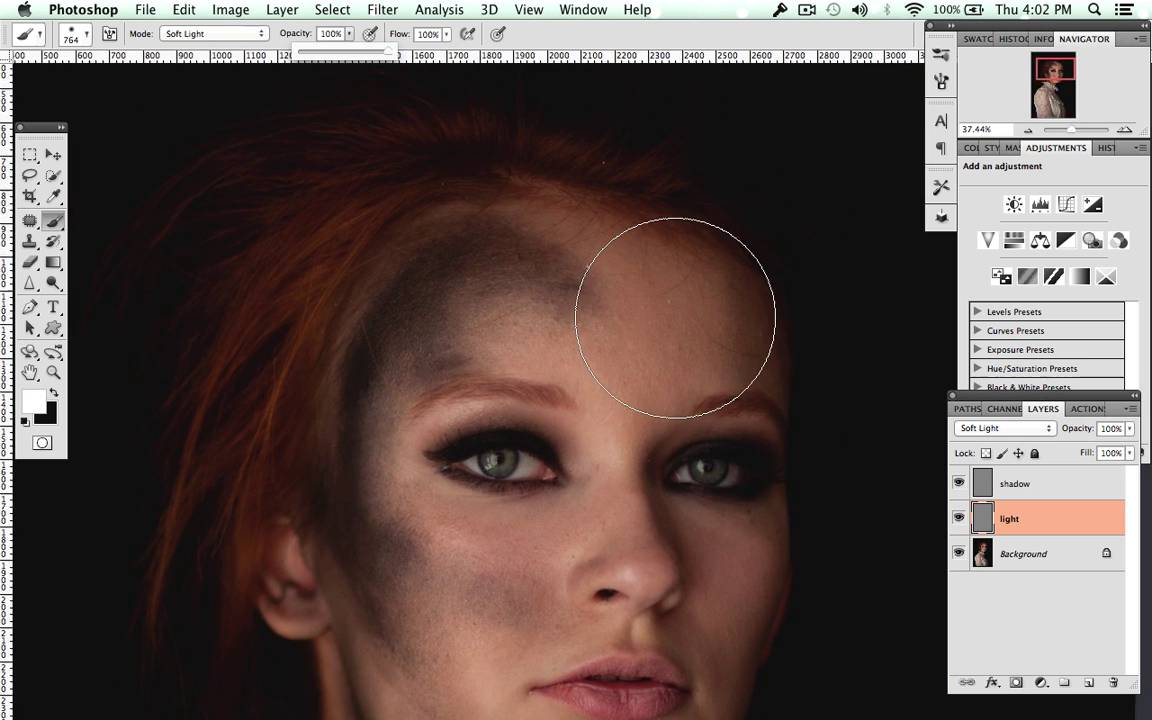
pyautogui.scroll(5, 675, 316)
pyautogui.scroll(-3, 675, 316)
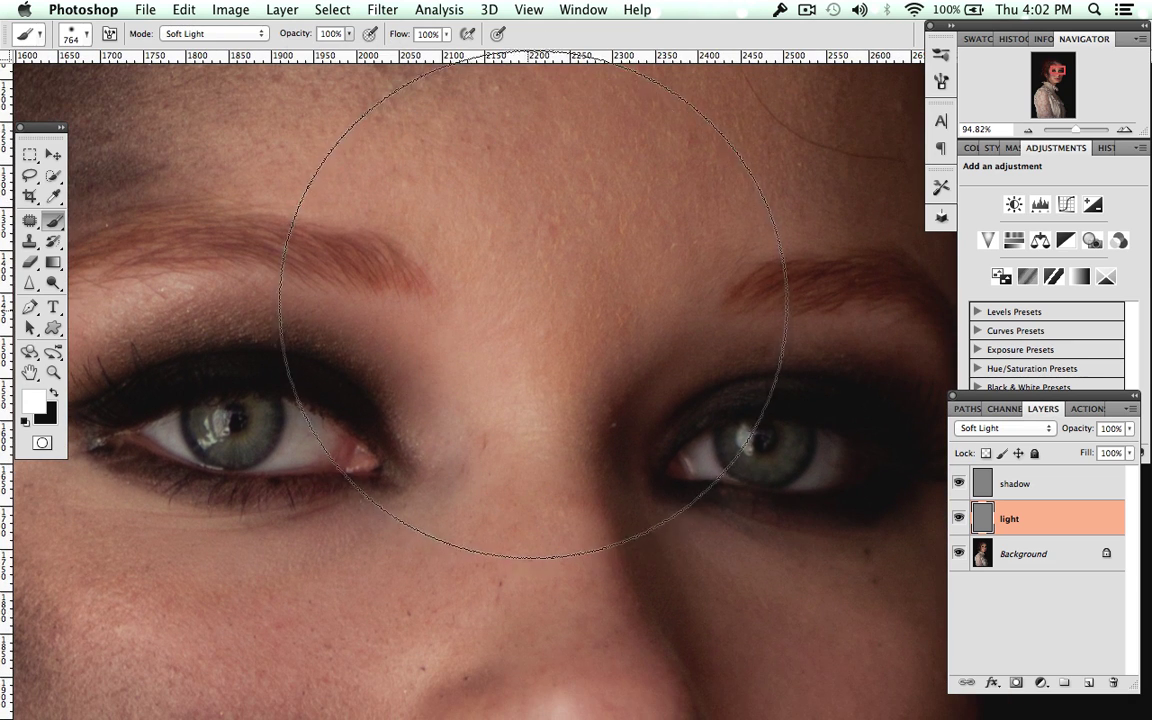
pyautogui.rightClick(534, 312)
pyautogui.click(615, 348)
pyautogui.moveTo(615, 348); pyautogui.dragTo(569, 349)
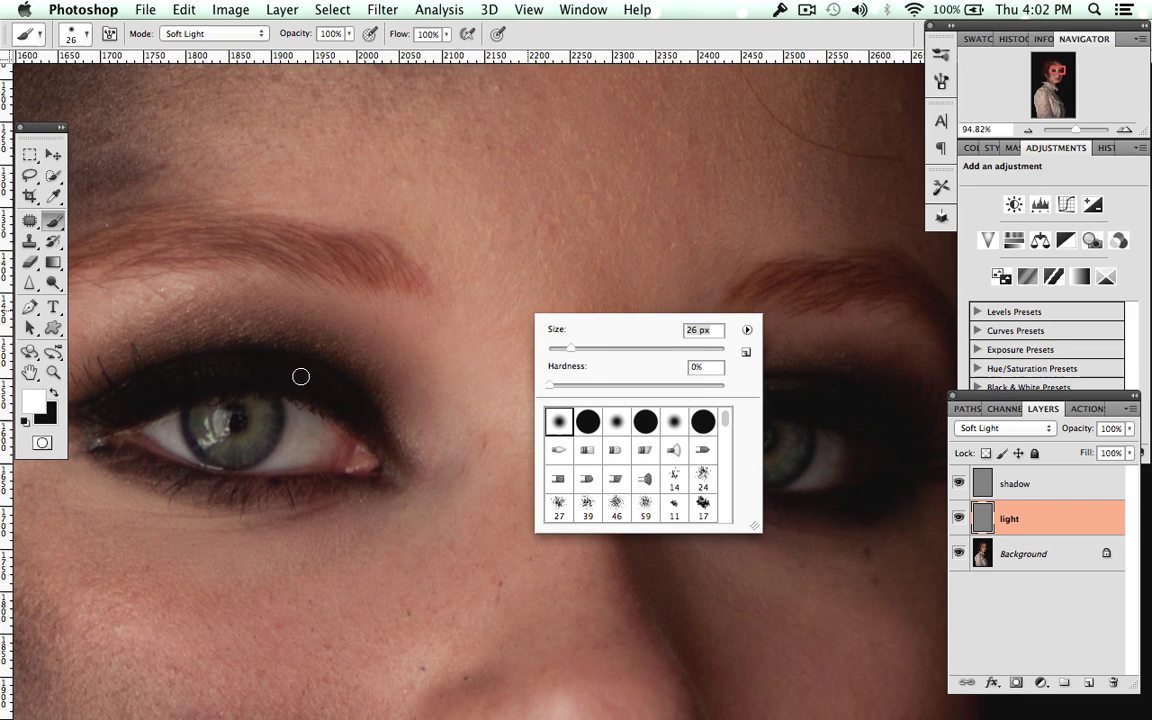
pyautogui.moveTo(205, 415)
pyautogui.mouseDown()
pyautogui.moveTo(221, 437)
pyautogui.moveTo(267, 424)
pyautogui.moveTo(257, 398)
pyautogui.moveTo(259, 430)
pyautogui.mouseUp()
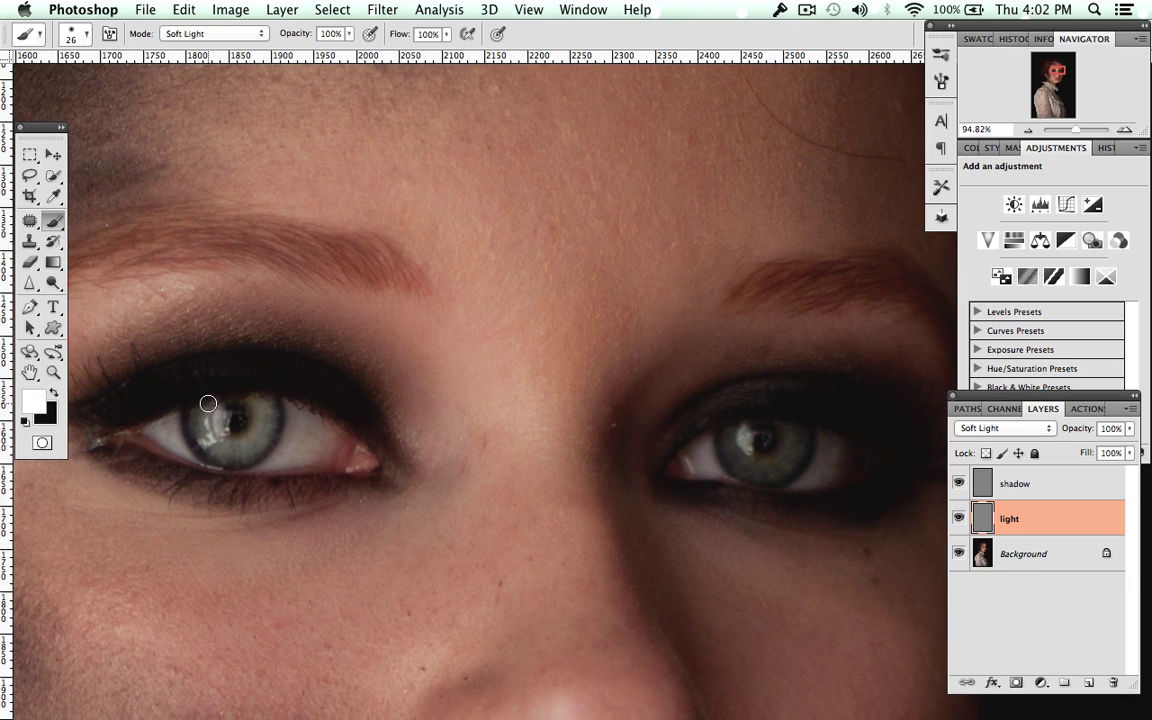
pyautogui.click(958, 518)
pyautogui.click(958, 518)
pyautogui.click(958, 518)
pyautogui.click(958, 518)
# Step: Reduce the brush to 19 px and brighten the white of the eye on the image's left
pyautogui.rightClick(305, 458)
pyautogui.moveTo(360, 478); pyautogui.dragTo(368, 486)
pyautogui.press('Return')
pyautogui.moveTo(296, 456)
pyautogui.mouseDown()
pyautogui.moveTo(291, 430)
pyautogui.moveTo(309, 448)
pyautogui.moveTo(208, 421)
pyautogui.moveTo(172, 430)
pyautogui.moveTo(210, 455)
pyautogui.mouseUp()
pyautogui.rightClick(172, 430)
pyautogui.press('Return')
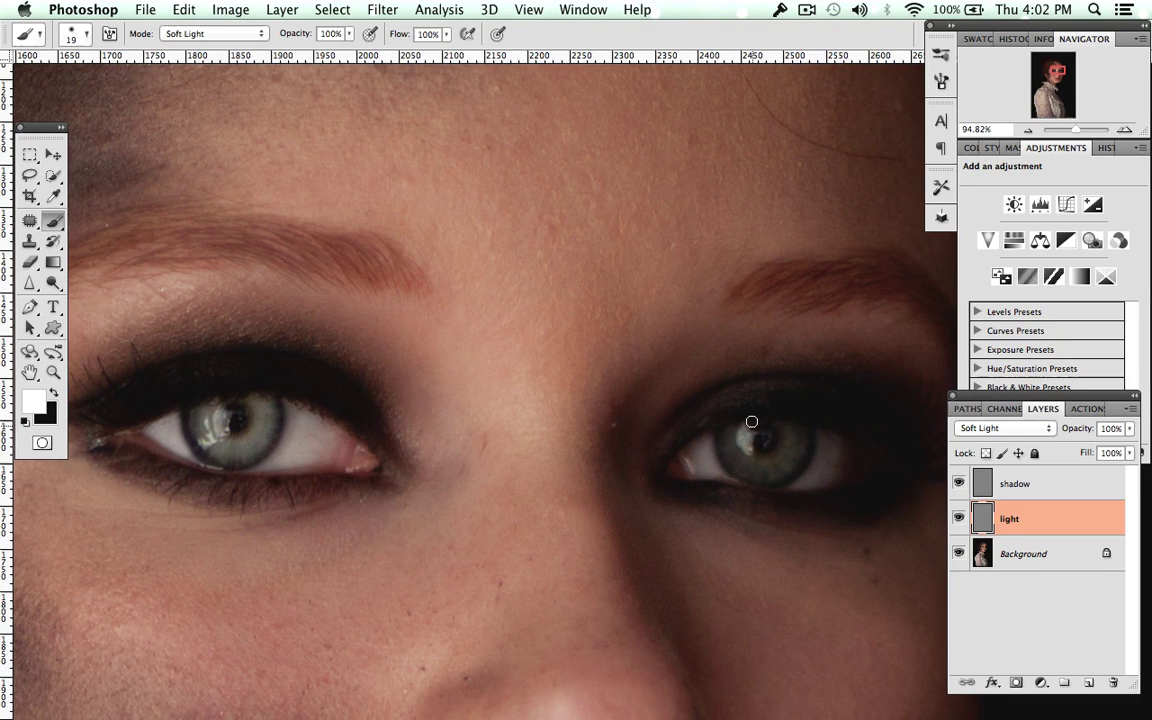
# Step: Set the brush size to 29 px and brighten the iris and white of the eye on the image's right
pyautogui.rightClick(775, 447)
pyautogui.moveTo(806, 483)
pyautogui.mouseDown()
pyautogui.moveTo(748, 461)
pyautogui.moveTo(773, 469)
pyautogui.moveTo(793, 443)
pyautogui.moveTo(757, 461)
pyautogui.moveTo(734, 446)
pyautogui.moveTo(800, 439)
pyautogui.mouseUp()
pyautogui.press('Return')
pyautogui.moveTo(710, 455)
pyautogui.mouseDown()
pyautogui.moveTo(826, 493)
pyautogui.moveTo(809, 479)
pyautogui.moveTo(831, 452)
pyautogui.moveTo(827, 466)
pyautogui.moveTo(841, 458)
pyautogui.moveTo(831, 473)
pyautogui.moveTo(836, 442)
pyautogui.mouseUp()
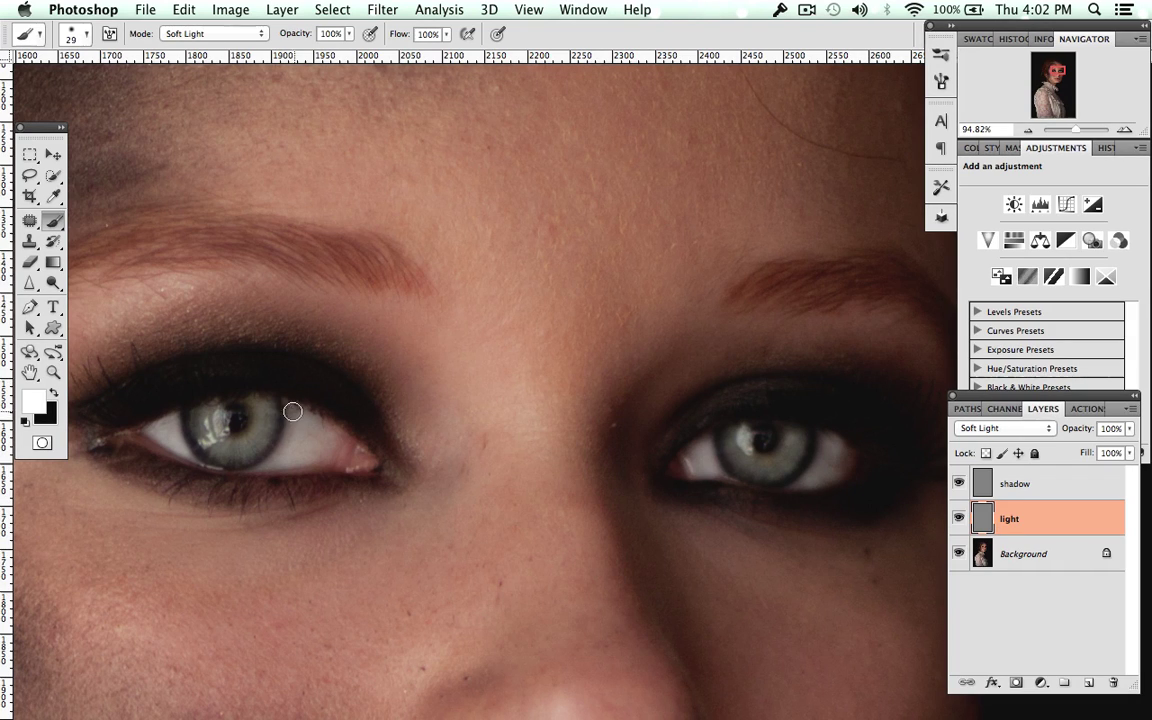
# Step: Brighten the light reflections in both irises and compare with the light layer hidden
pyautogui.moveTo(222, 414)
pyautogui.mouseDown()
pyautogui.moveTo(205, 440)
pyautogui.moveTo(195, 430)
pyautogui.moveTo(226, 418)
pyautogui.moveTo(220, 426)
pyautogui.mouseUp()
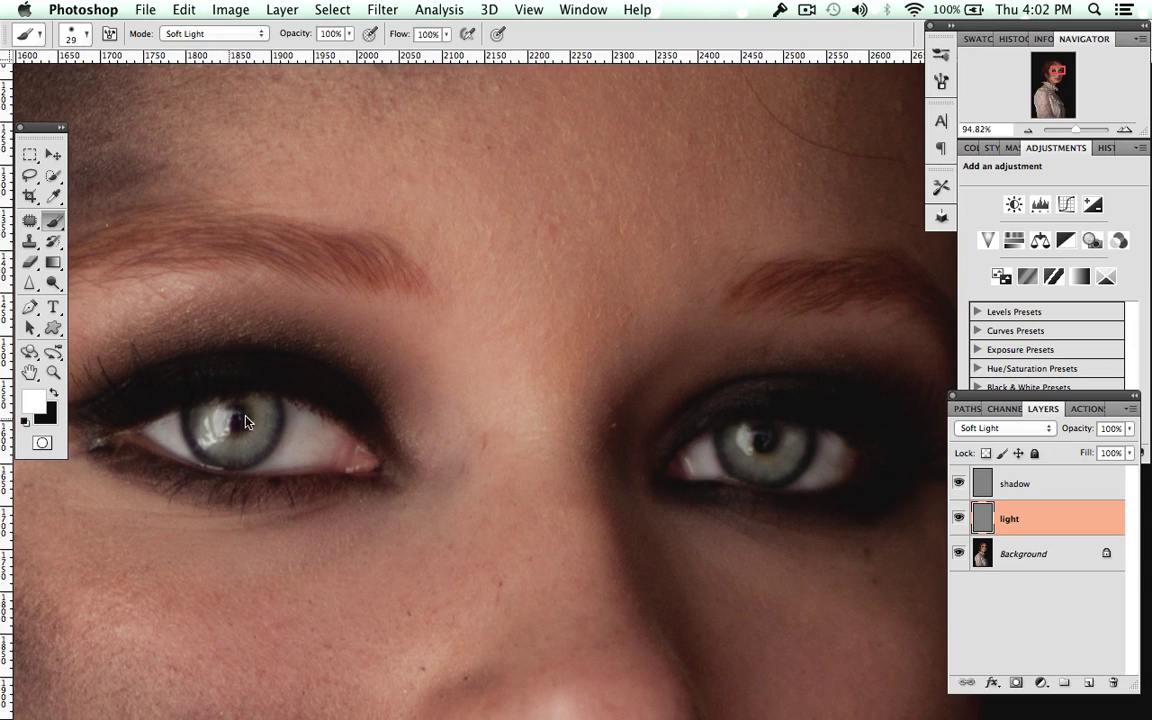
pyautogui.moveTo(754, 436); pyautogui.dragTo(748, 429)
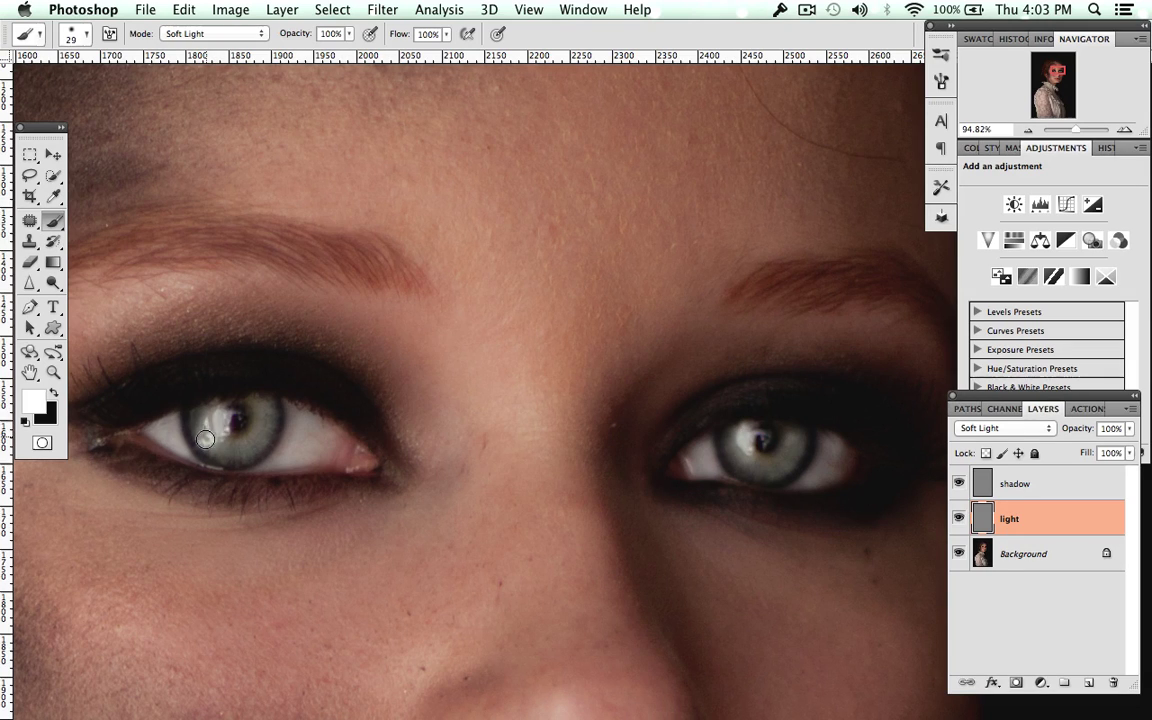
pyautogui.click(958, 518)
pyautogui.click(958, 518)
pyautogui.click(960, 518)
pyautogui.click(960, 518)
# Step: Darken the pupil of the eye on the image's left on the shadow layer with black at 73% brush opacity
pyautogui.click(1058, 485)
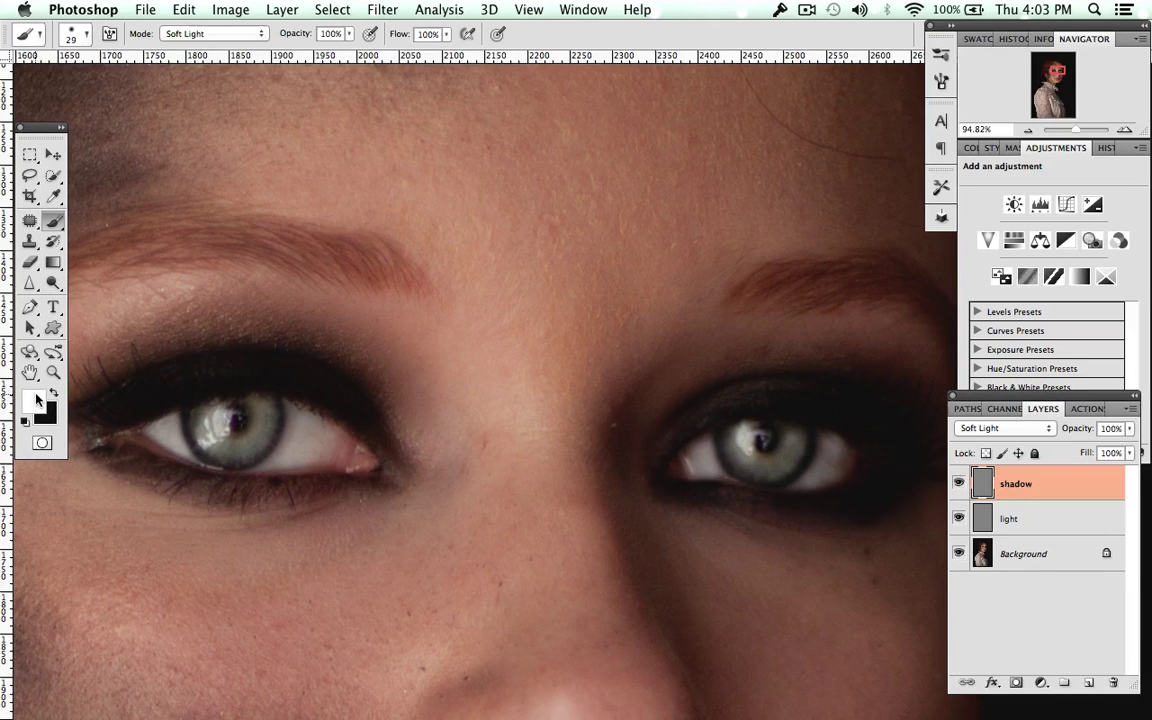
pyautogui.click(26, 420)
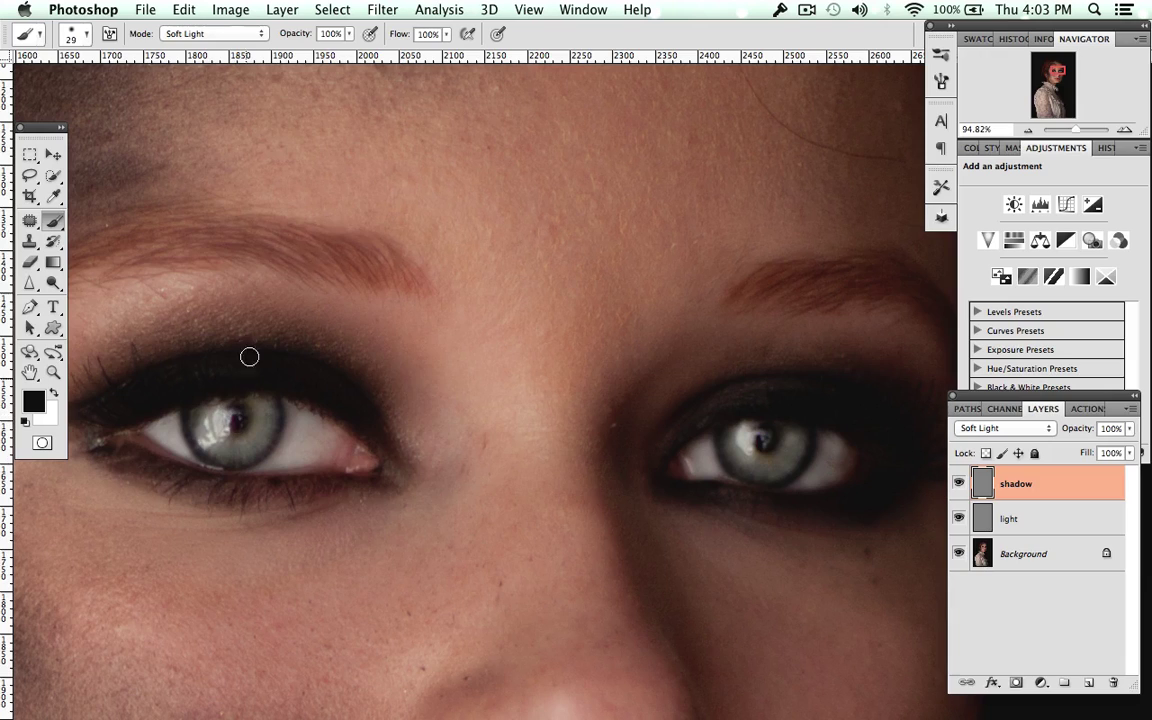
pyautogui.click(349, 33)
pyautogui.moveTo(349, 52); pyautogui.dragTo(328, 52)
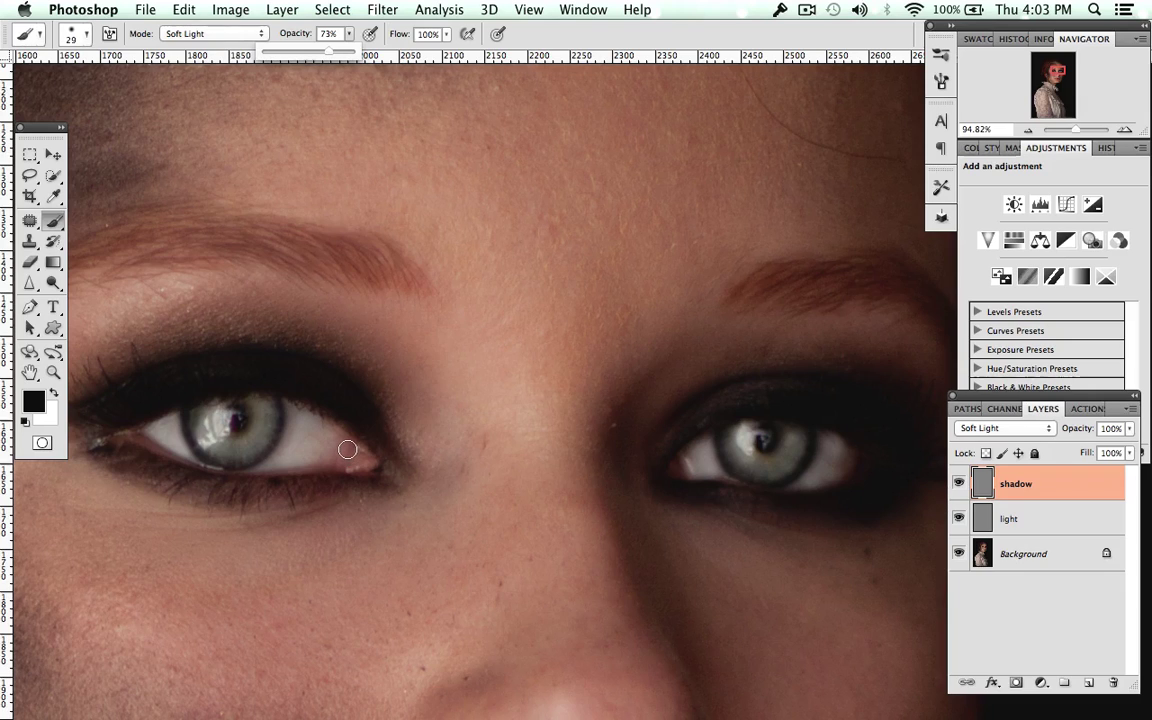
pyautogui.click(237, 422)
pyautogui.click(236, 420)
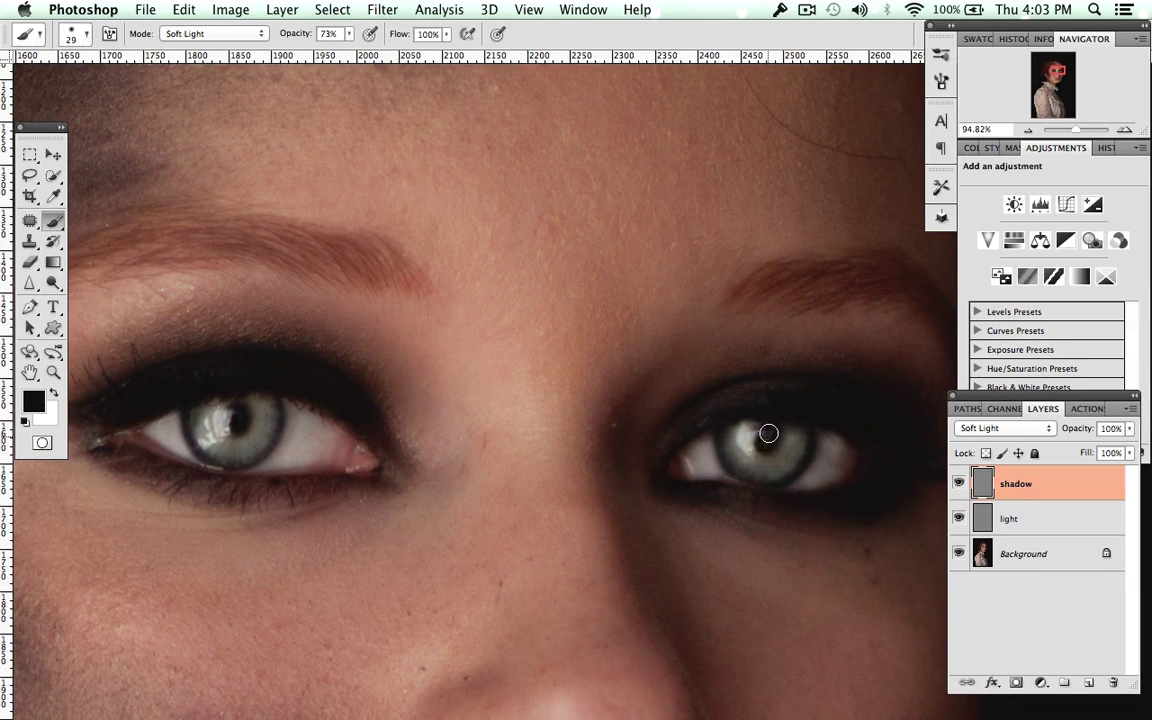
# Step: Reduce the brush to 12 px and darken the outer rims of both irises on the shadow layer
pyautogui.rightClick(700, 495)
pyautogui.moveTo(707, 500); pyautogui.dragTo(704, 503)
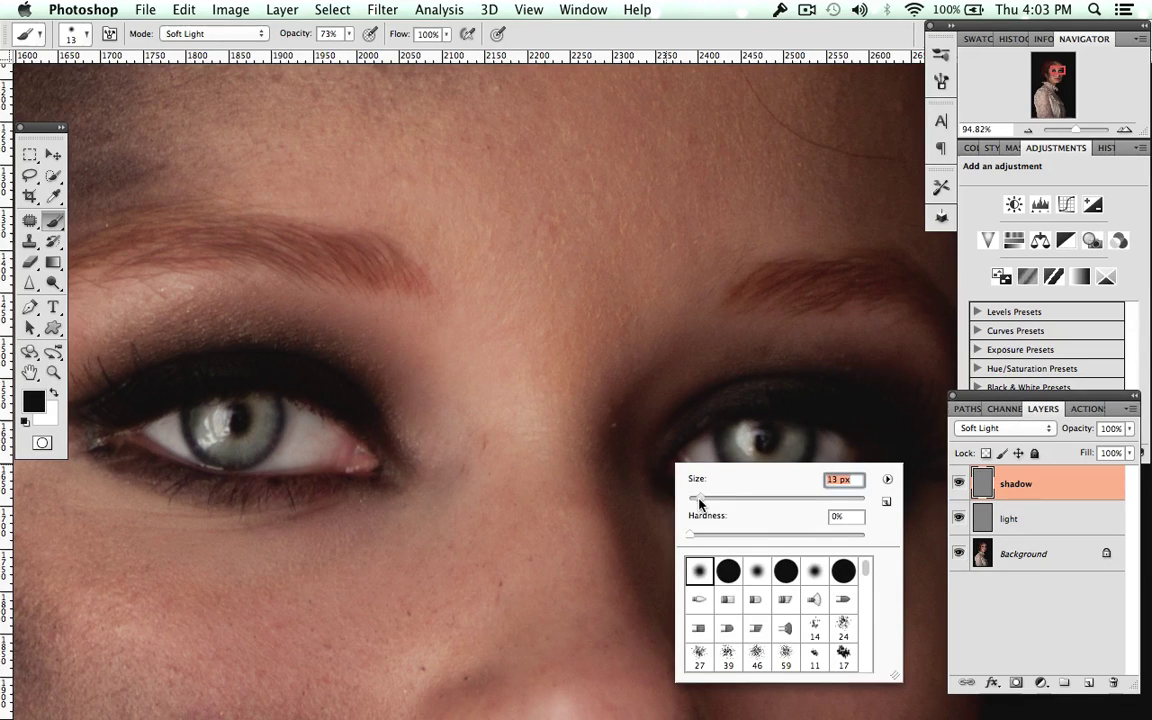
pyautogui.press('Return')
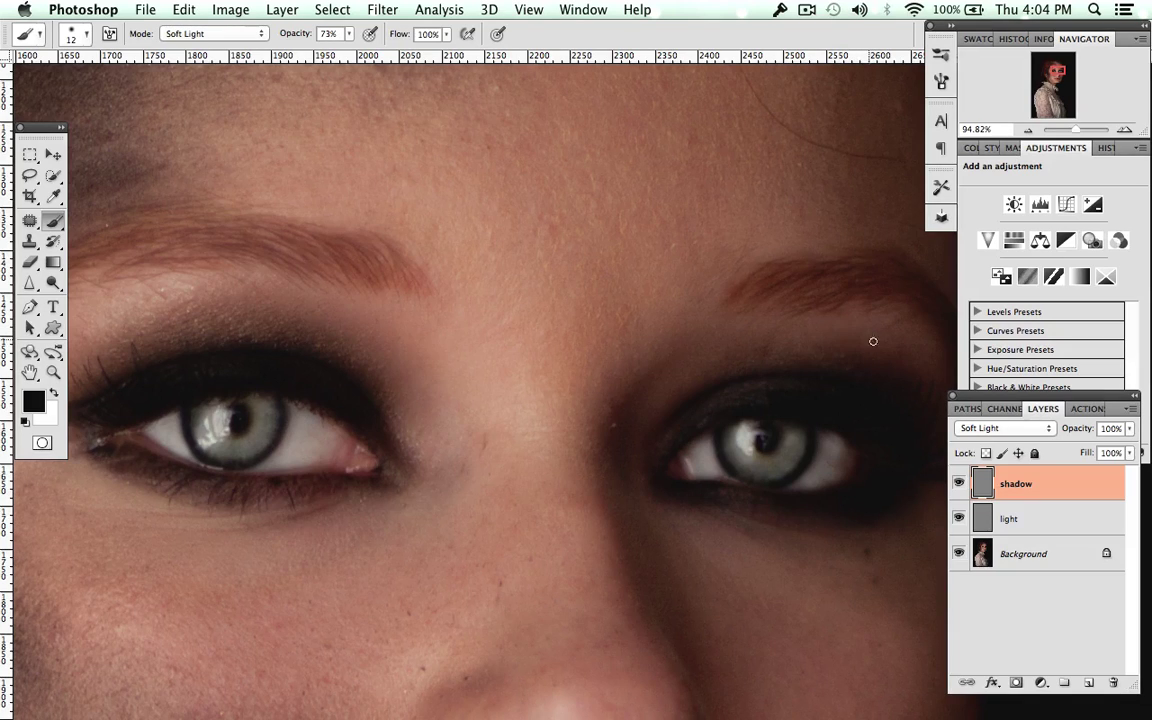
# Step: Brighten the lower eyelid edges of both eyes with white on the light layer
pyautogui.click(985, 518)
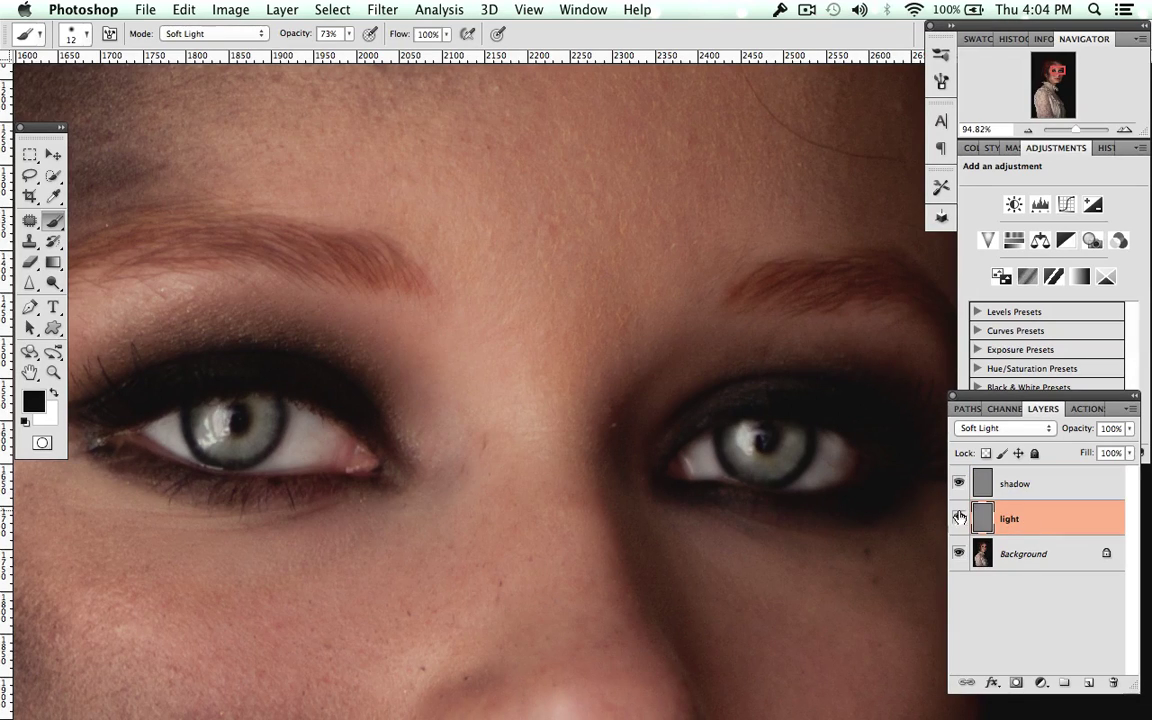
pyautogui.click(54, 393)
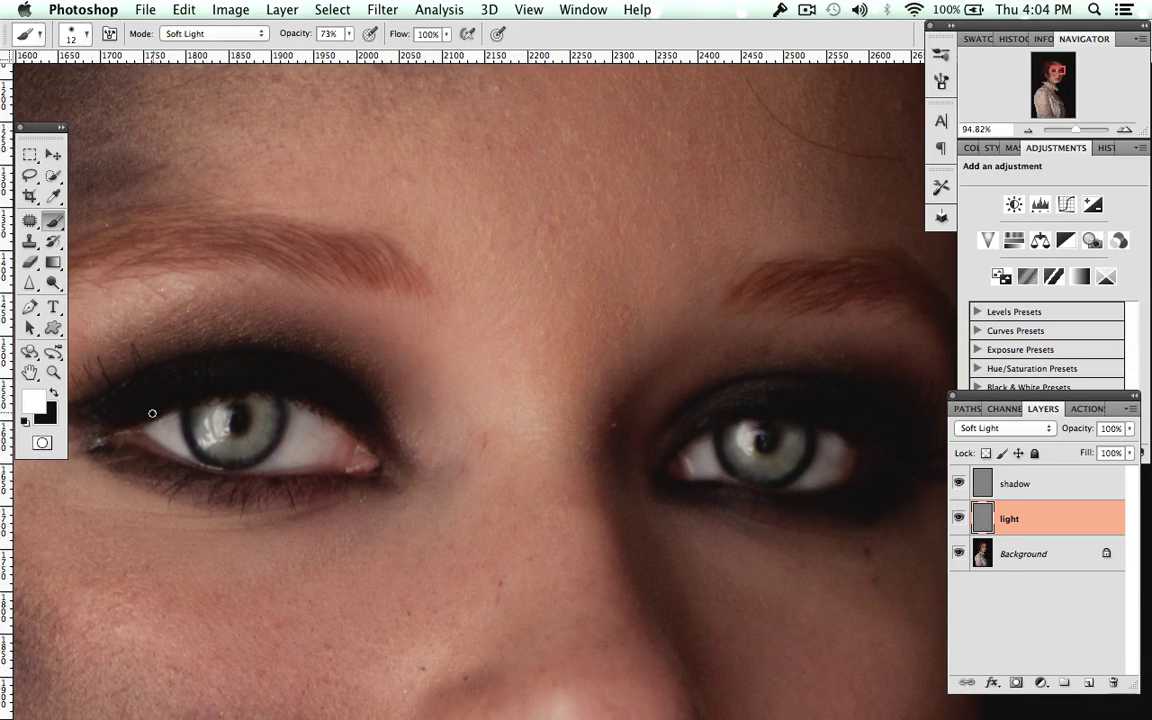
pyautogui.moveTo(166, 453); pyautogui.dragTo(310, 473)
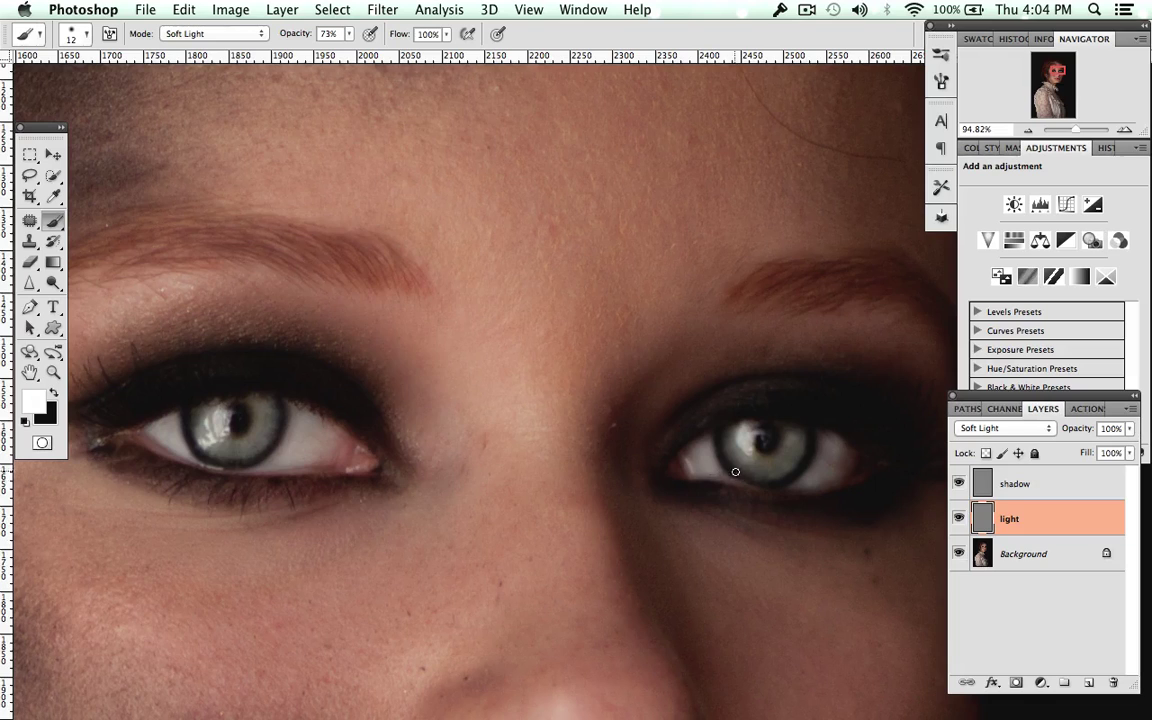
# Step: Enlarge the brush to 59 px, brighten the inner corner of the eye on the image's left, and undo the last stroke
pyautogui.rightClick(385, 514)
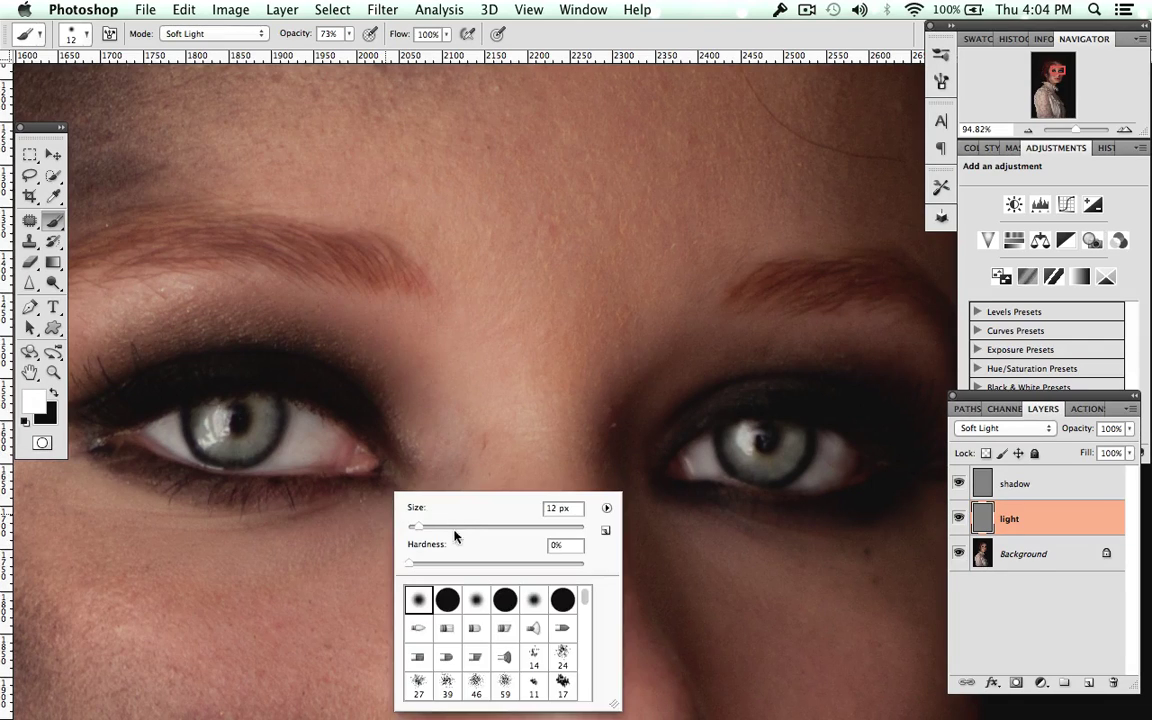
pyautogui.moveTo(389, 494)
pyautogui.mouseDown()
pyautogui.moveTo(410, 474)
pyautogui.moveTo(404, 463)
pyautogui.moveTo(386, 488)
pyautogui.moveTo(403, 461)
pyautogui.mouseUp()
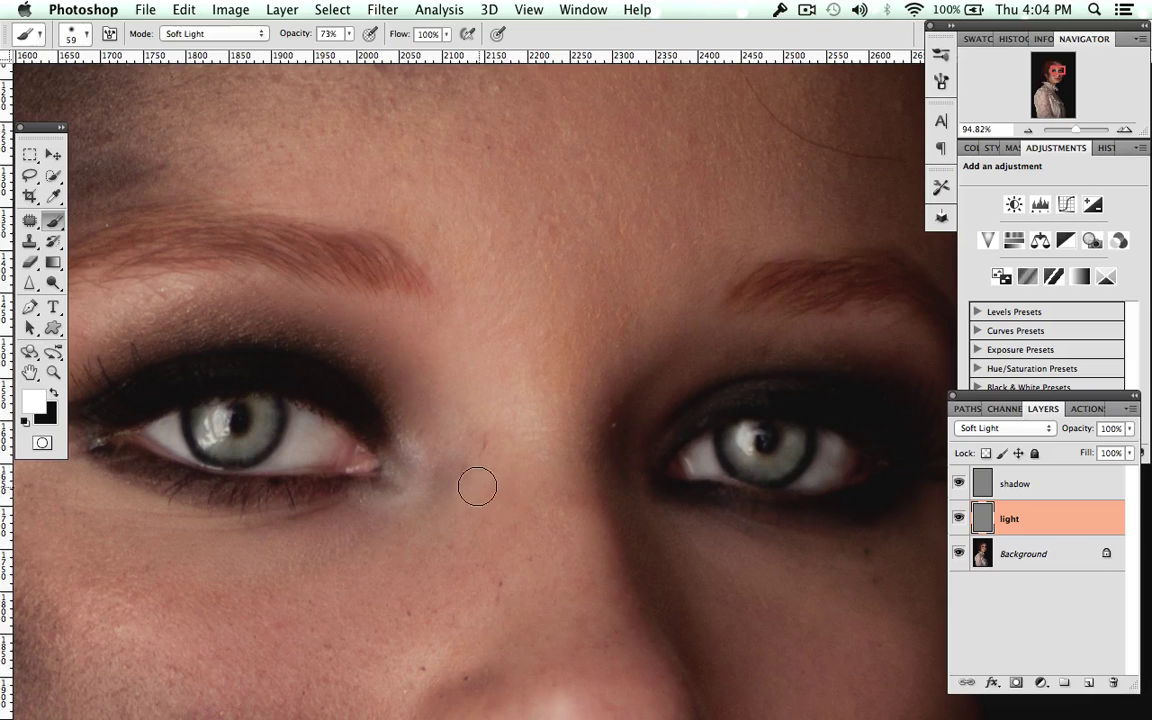
pyautogui.press('super+z')
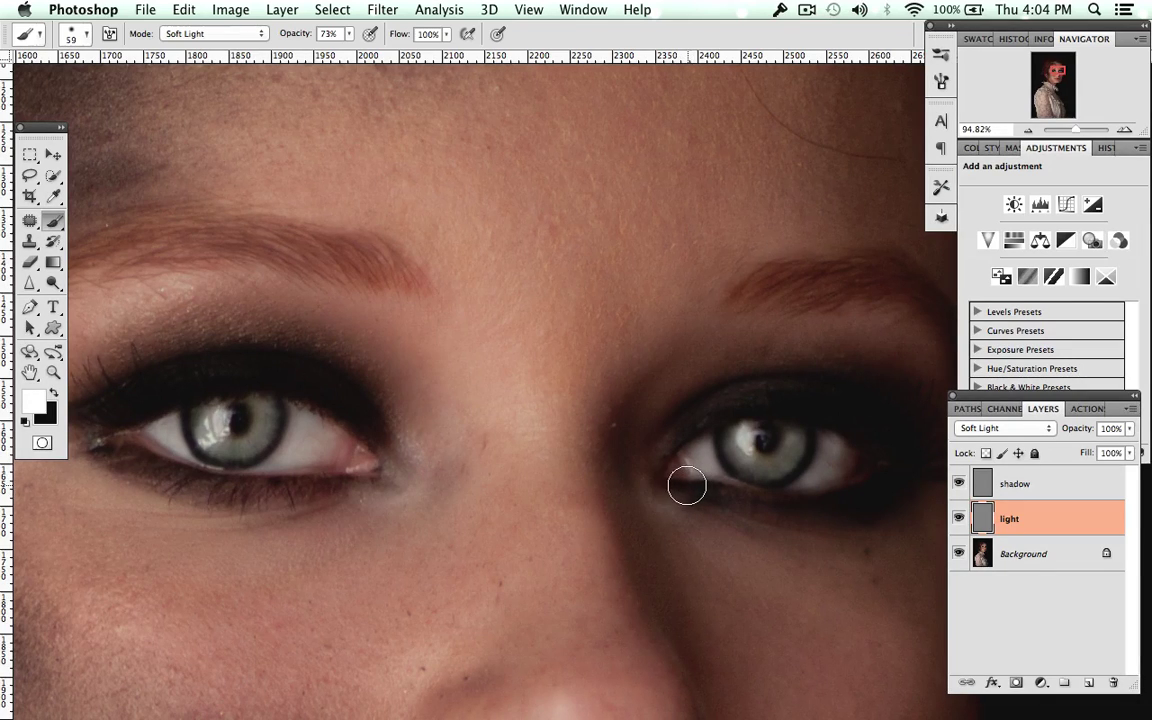
# Step: Step back through the history to remove the recent white brush strokes around the inner eye corner, and reselect the light layer
pyautogui.click(1106, 149)
pyautogui.click(1024, 417)
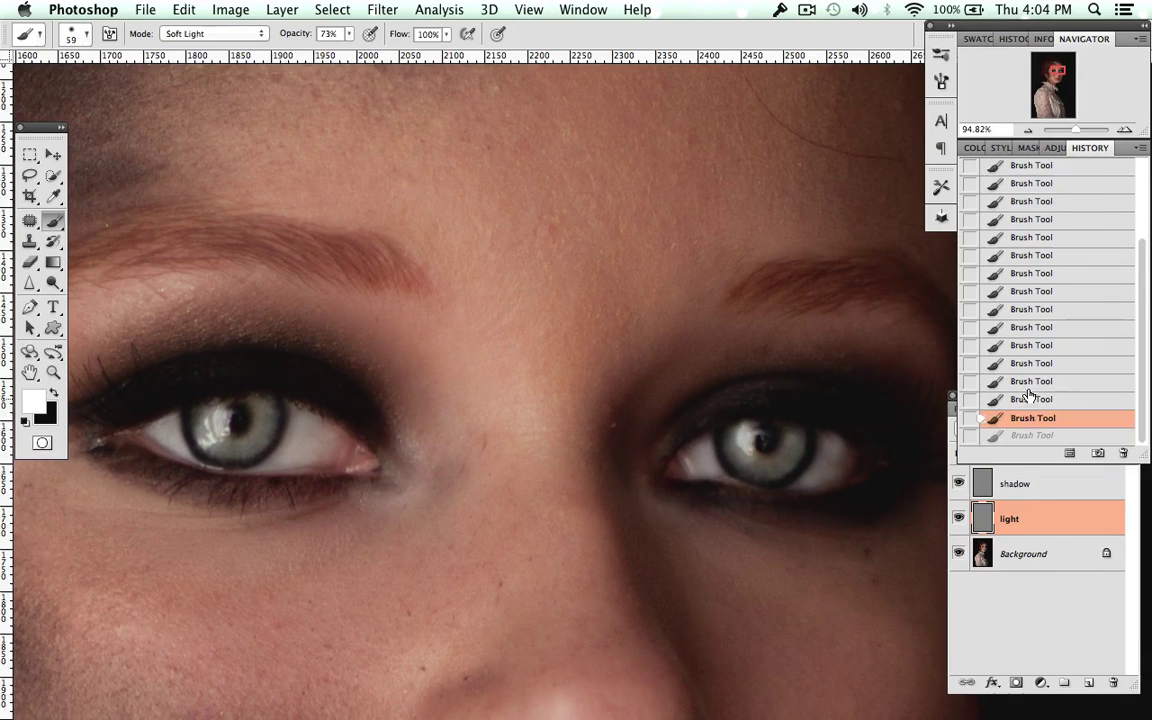
pyautogui.click(1029, 399)
pyautogui.click(1032, 382)
pyautogui.click(1036, 366)
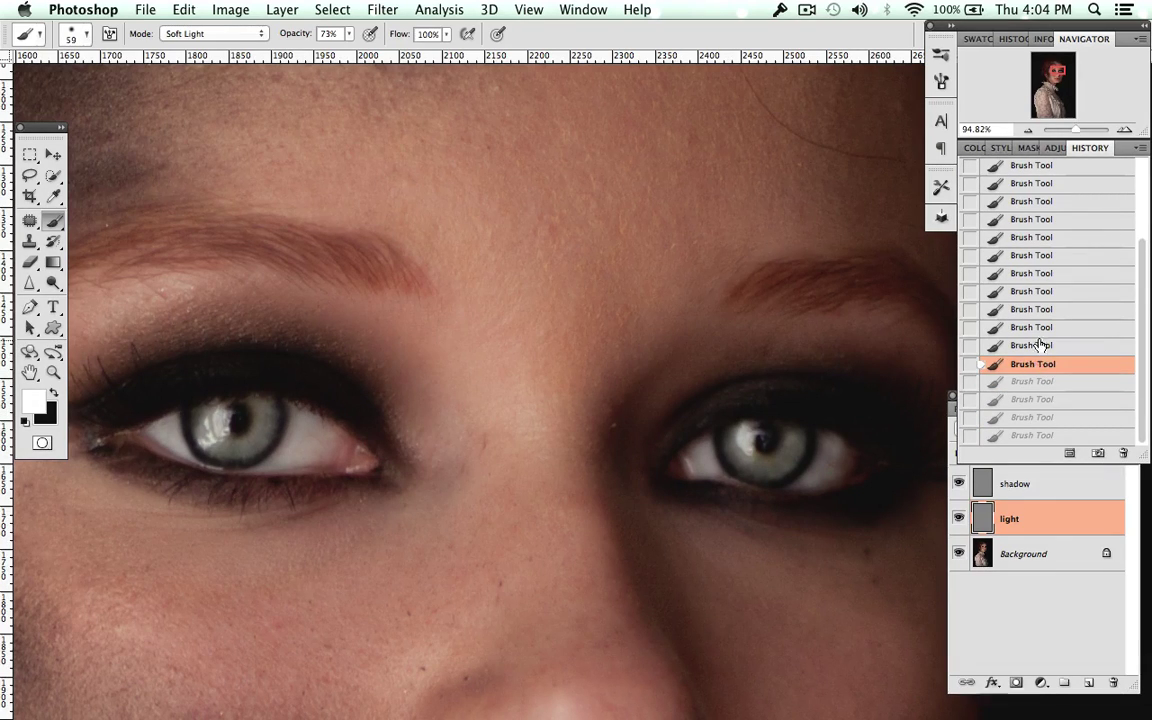
pyautogui.click(1012, 346)
pyautogui.click(1033, 366)
pyautogui.click(1017, 530)
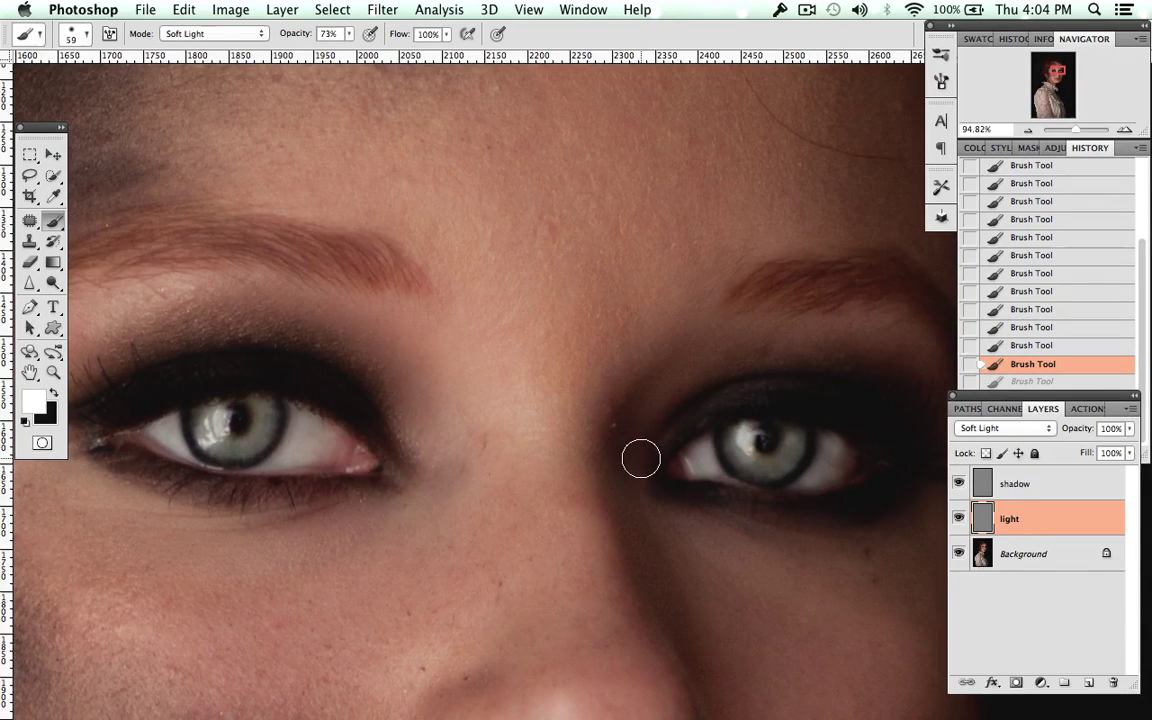
# Step: Put the light and shadow layers into a new layer group above the Background and collapse the group
pyautogui.scroll(-5, 641, 458)
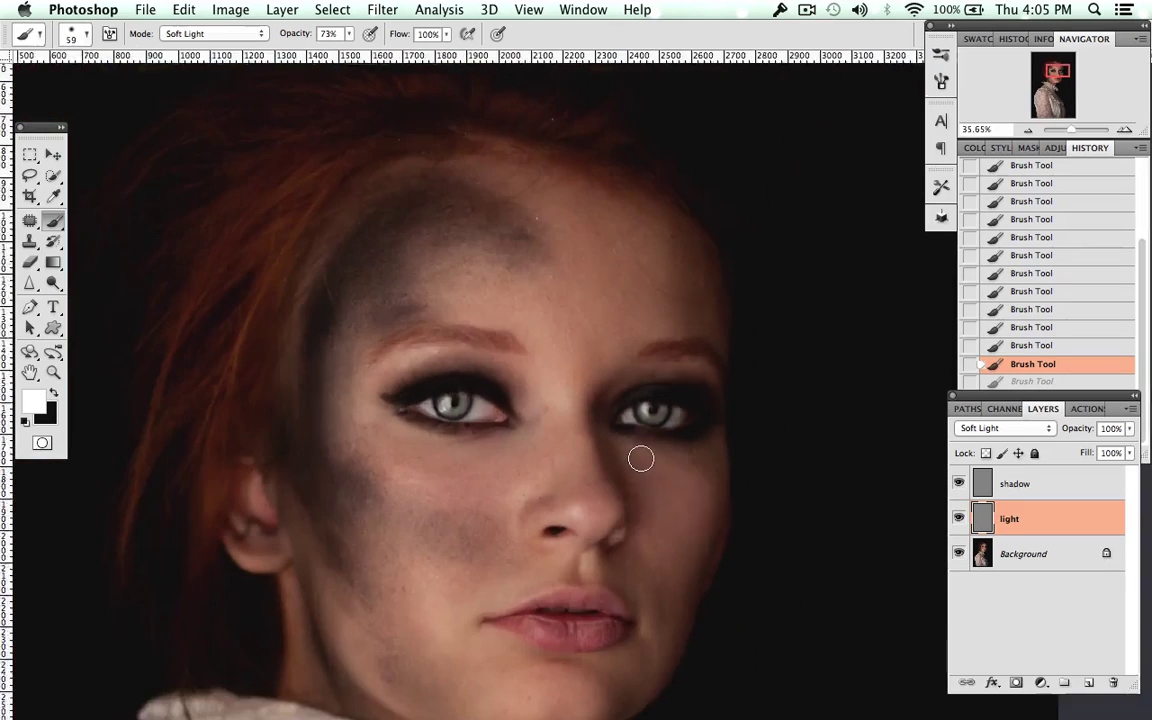
pyautogui.click(1064, 682)
pyautogui.moveTo(1049, 530); pyautogui.dragTo(1054, 508)
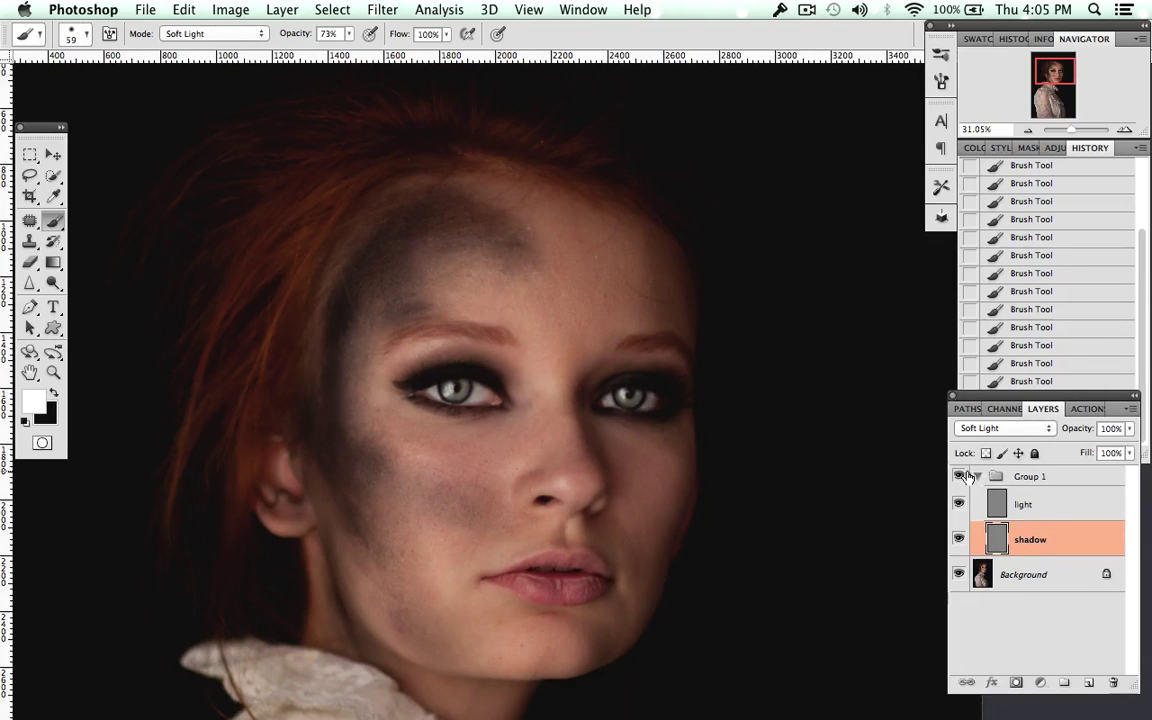
pyautogui.click(979, 477)
# Step: Compare the whole portrait with and without the dodge-and-burn group
pyautogui.click(959, 477)
pyautogui.click(959, 477)
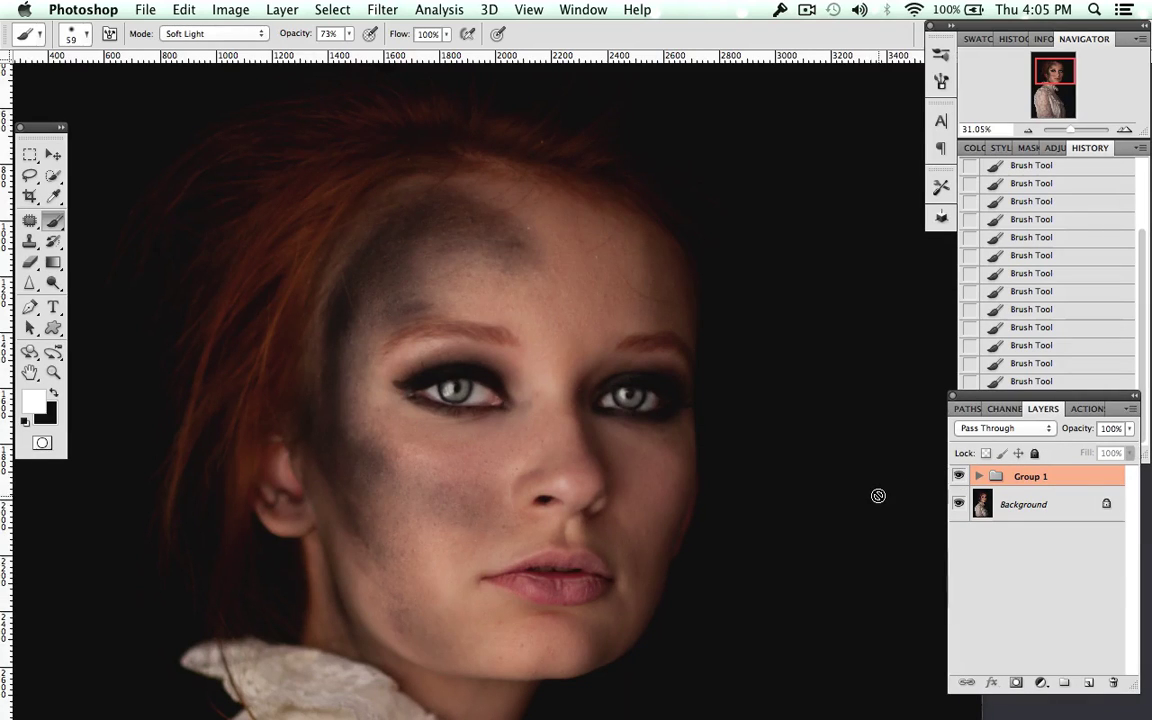
pyautogui.press('super+0')
pyautogui.scroll(-3, 881, 497)
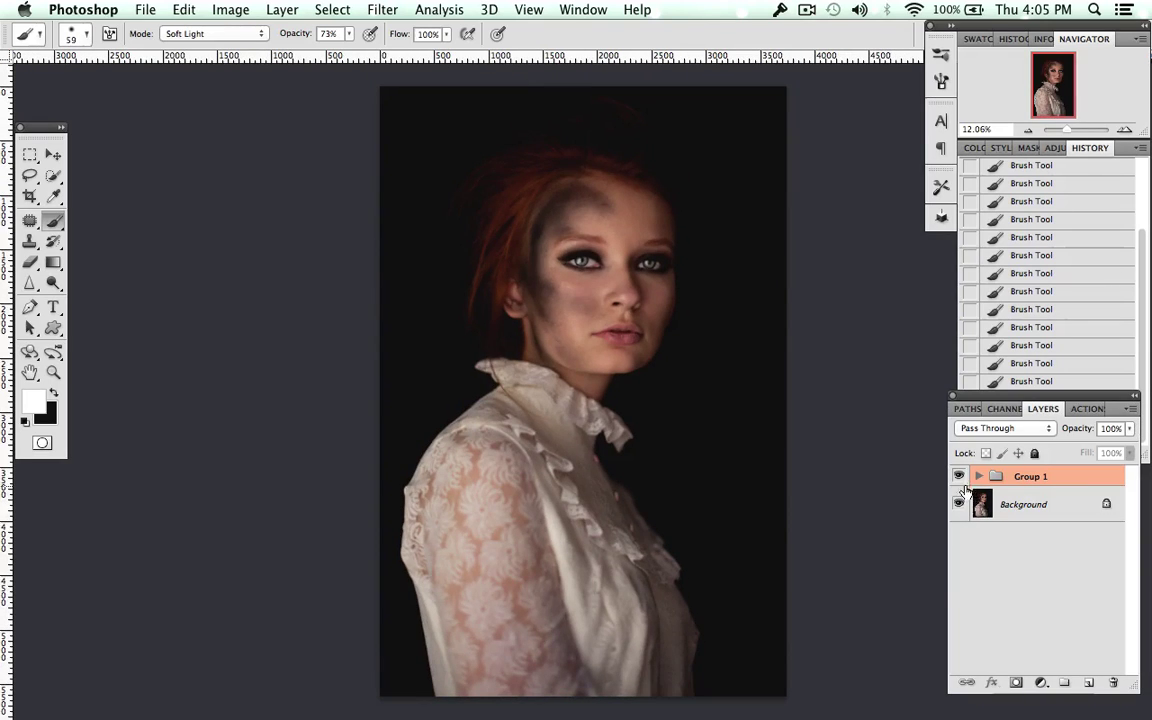
pyautogui.click(960, 477)
pyautogui.click(960, 477)
pyautogui.click(961, 478)
pyautogui.click(960, 477)
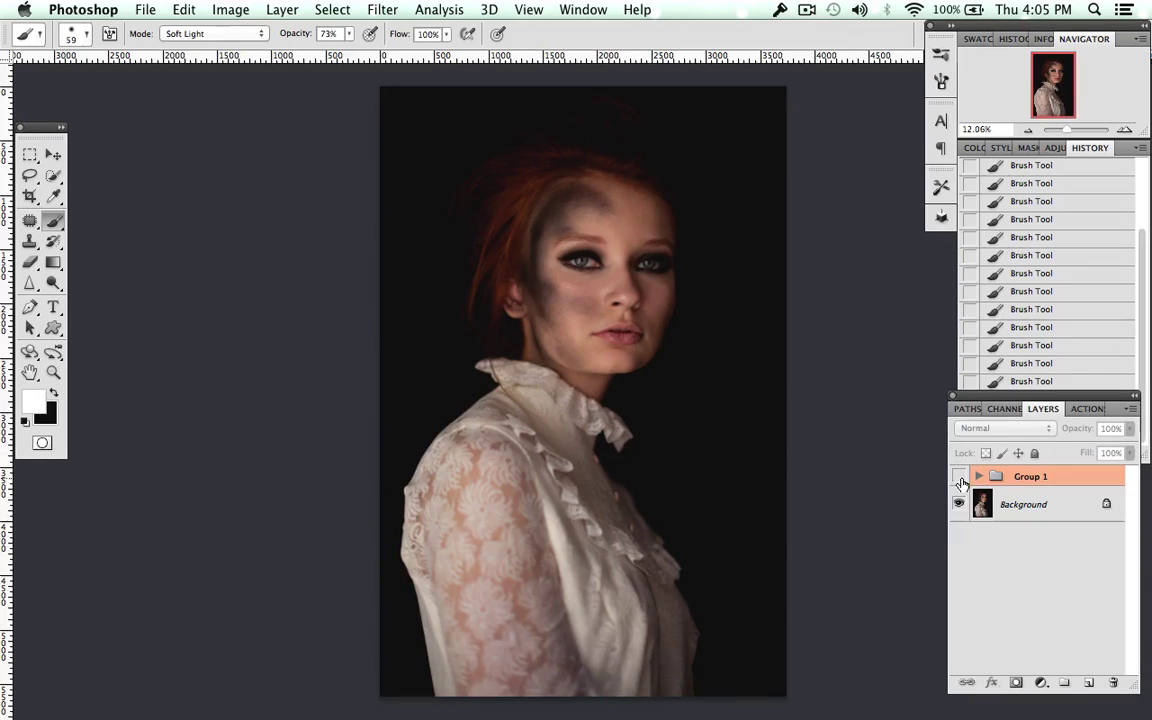
# Step: Lower the dodge-and-burn group's opacity to 64% and compare the eyes with the group hidden and shown
pyautogui.press('super+equal')
pyautogui.scroll(5, 883, 430)
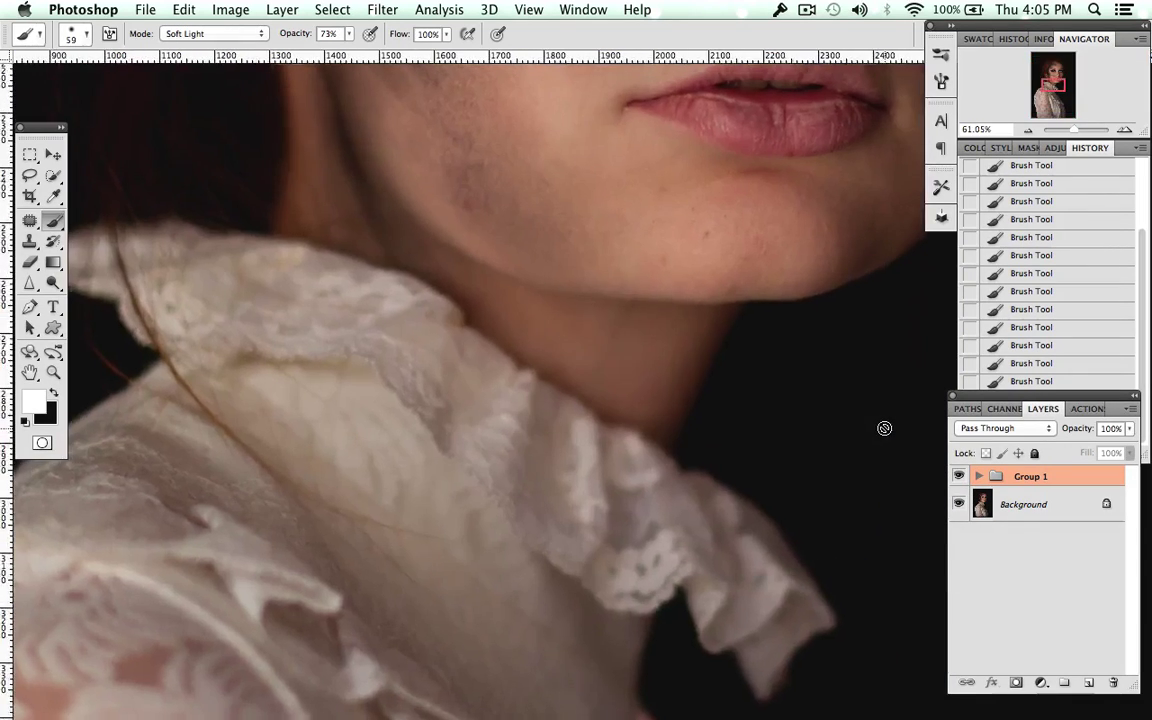
pyautogui.scroll(6, 884, 429)
pyautogui.scroll(-1, 889, 428)
pyautogui.scroll(2, 889, 428)
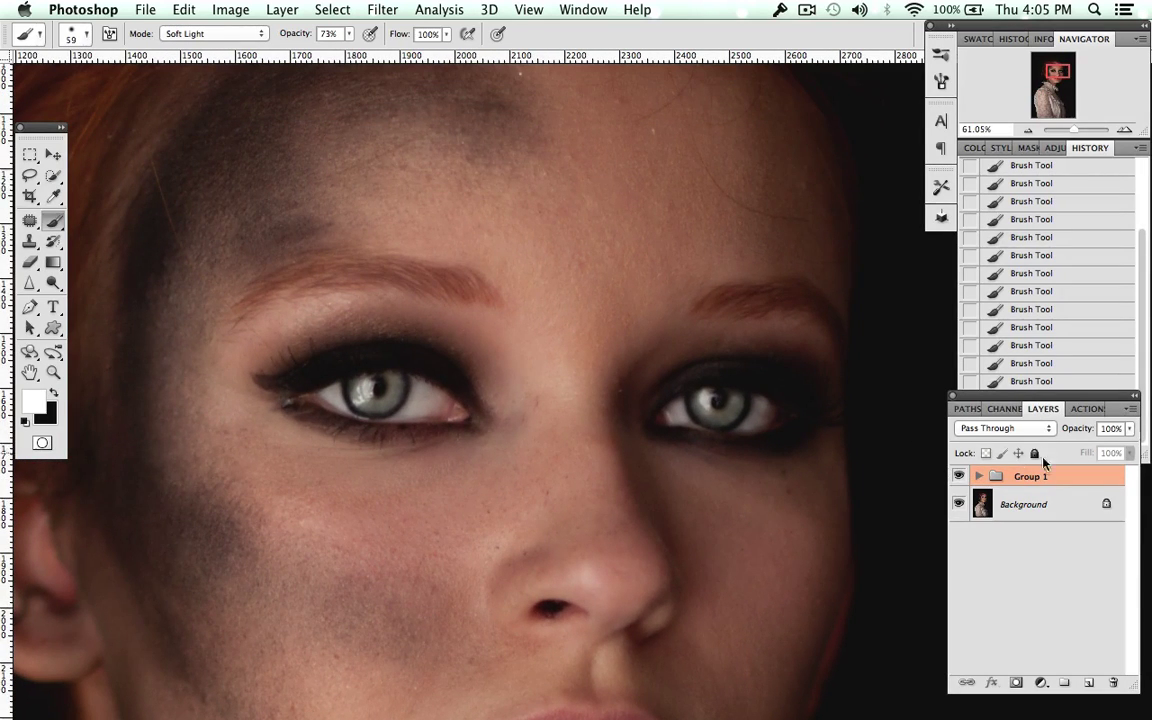
pyautogui.click(1129, 428)
pyautogui.moveTo(1100, 452); pyautogui.dragTo(1101, 452)
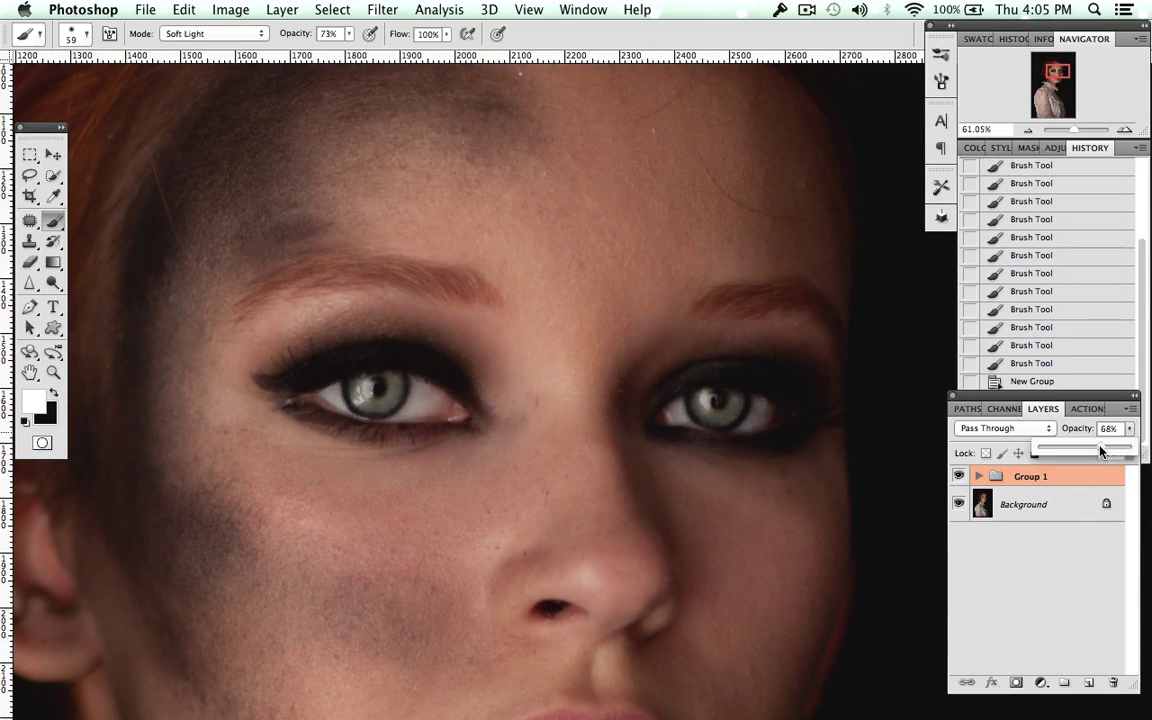
pyautogui.click(960, 476)
pyautogui.click(960, 476)
pyautogui.scroll(-3, 873, 470)
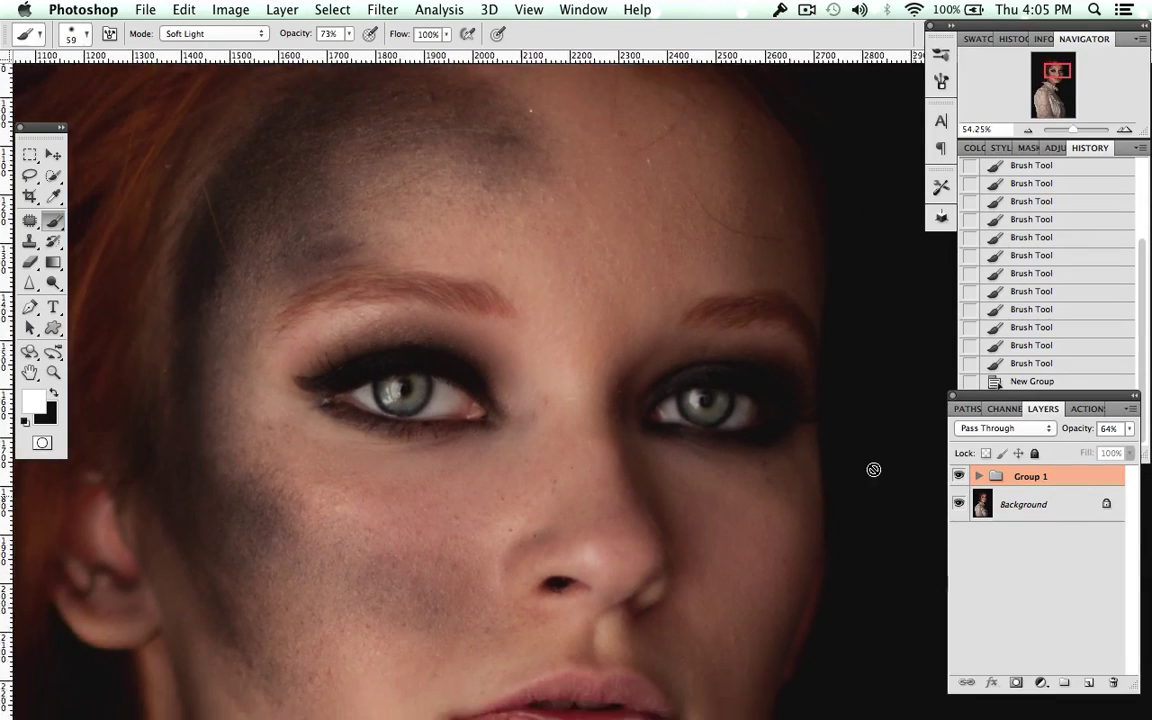
# Step: Merge all visible layers into the Background
pyautogui.hscroll(3, 873, 470)
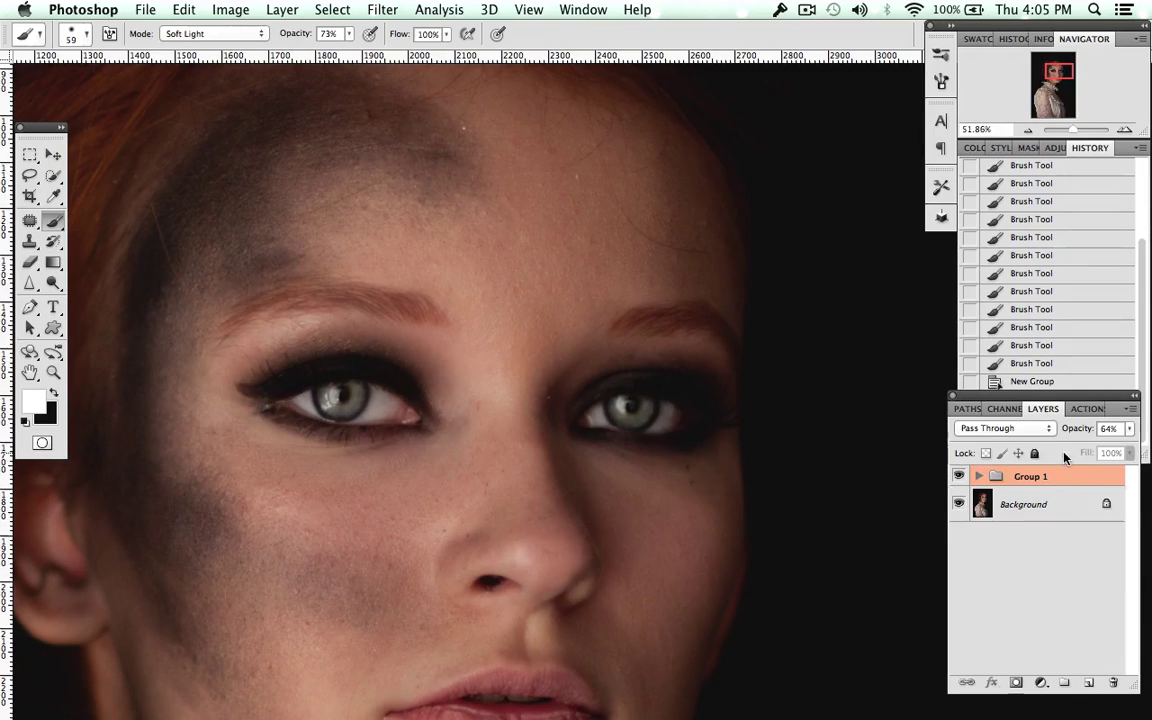
pyautogui.press('super+shift+e')
pyautogui.moveTo(1067, 489)
pyautogui.mouseDown()
pyautogui.moveTo(1065, 563)
pyautogui.moveTo(1070, 486)
pyautogui.mouseUp()
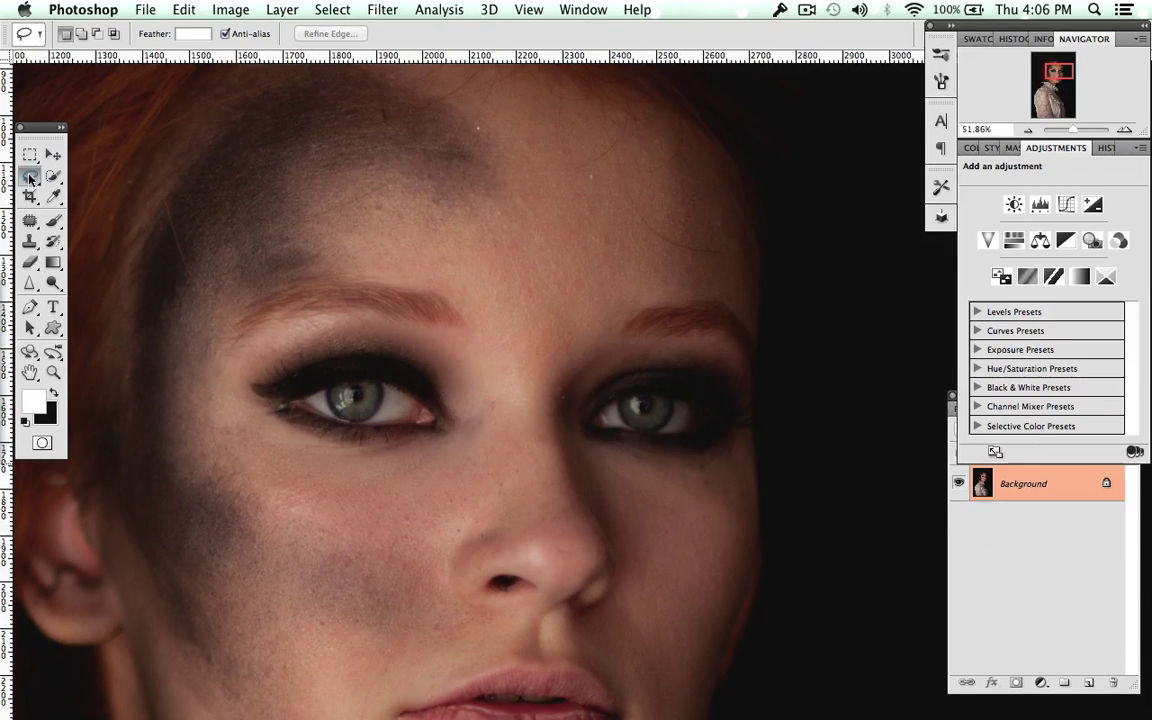
# Step: Select both eyes with the Lasso tool, using a 32 px feather
pyautogui.moveTo(376, 362); pyautogui.dragTo(321, 365)
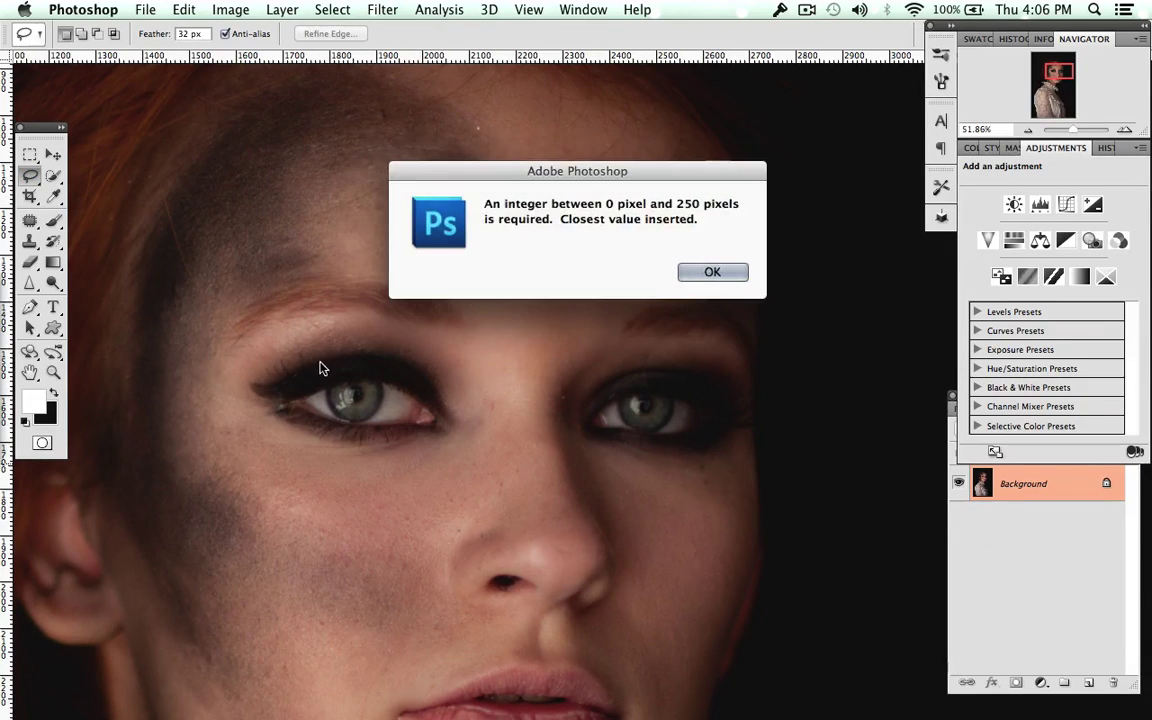
pyautogui.click(712, 270)
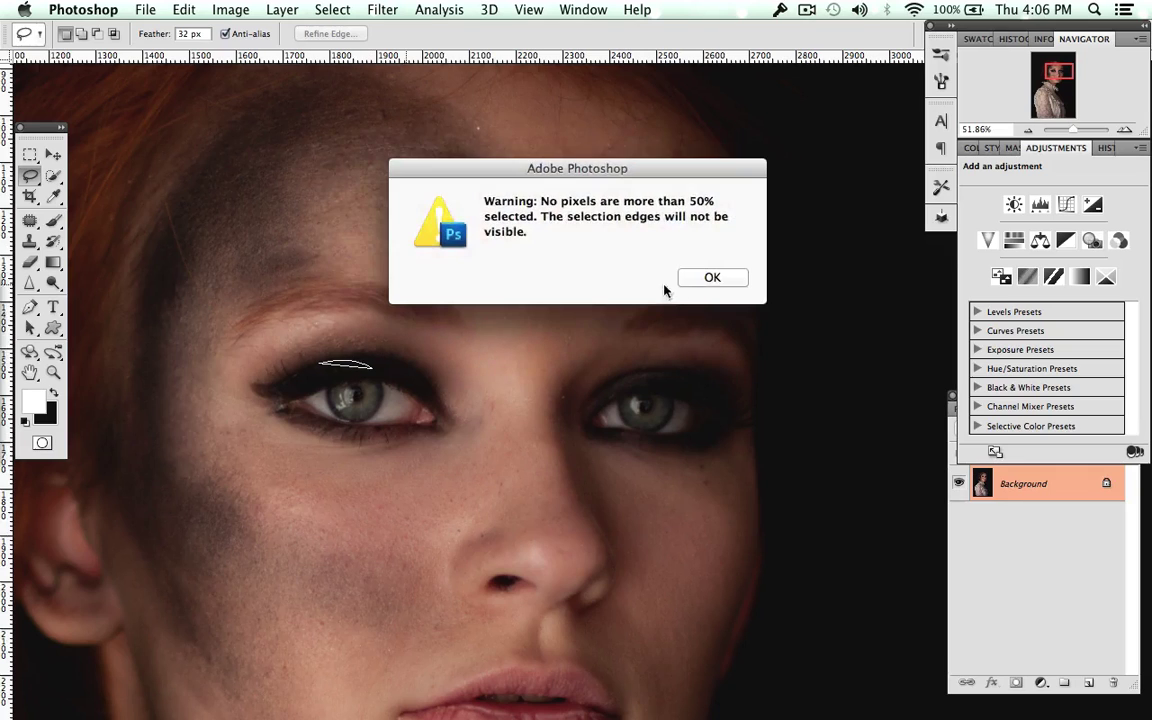
pyautogui.press('Return')
pyautogui.moveTo(368, 360)
pyautogui.mouseDown()
pyautogui.moveTo(286, 373)
pyautogui.moveTo(270, 402)
pyautogui.moveTo(317, 425)
pyautogui.moveTo(430, 432)
pyautogui.moveTo(444, 404)
pyautogui.moveTo(370, 362)
pyautogui.mouseUp()
pyautogui.moveTo(660, 382)
pyautogui.mouseDown()
pyautogui.moveTo(615, 392)
pyautogui.moveTo(640, 440)
pyautogui.moveTo(729, 414)
pyautogui.moveTo(657, 383)
pyautogui.mouseUp()
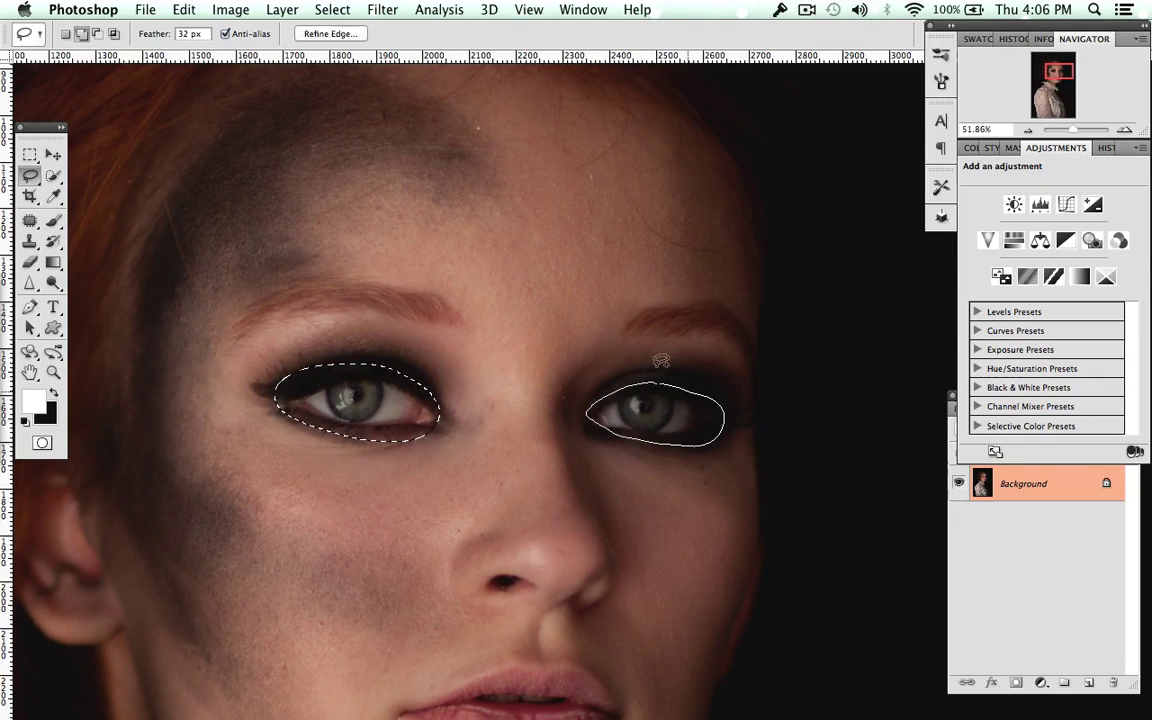
# Step: Add a Curves adjustment for the selected eyes, lowering the shadows to input 58, output 47 and raising the highlights to input 148, output 191
pyautogui.click(1042, 683)
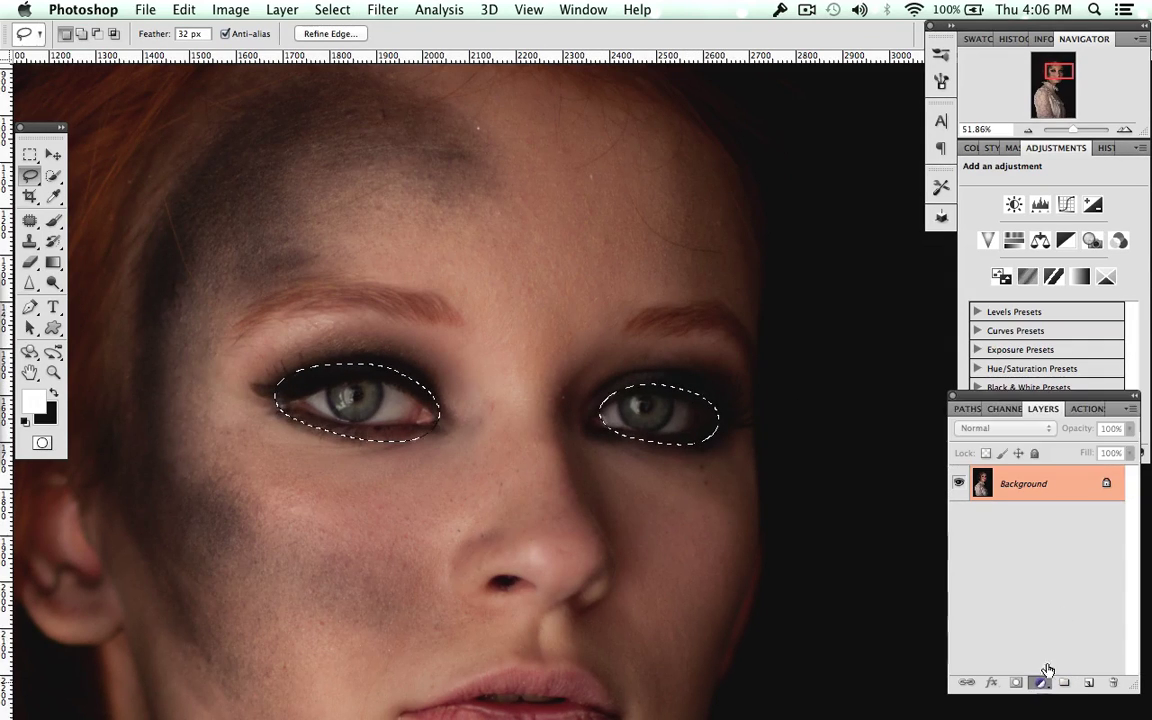
pyautogui.click(972, 543)
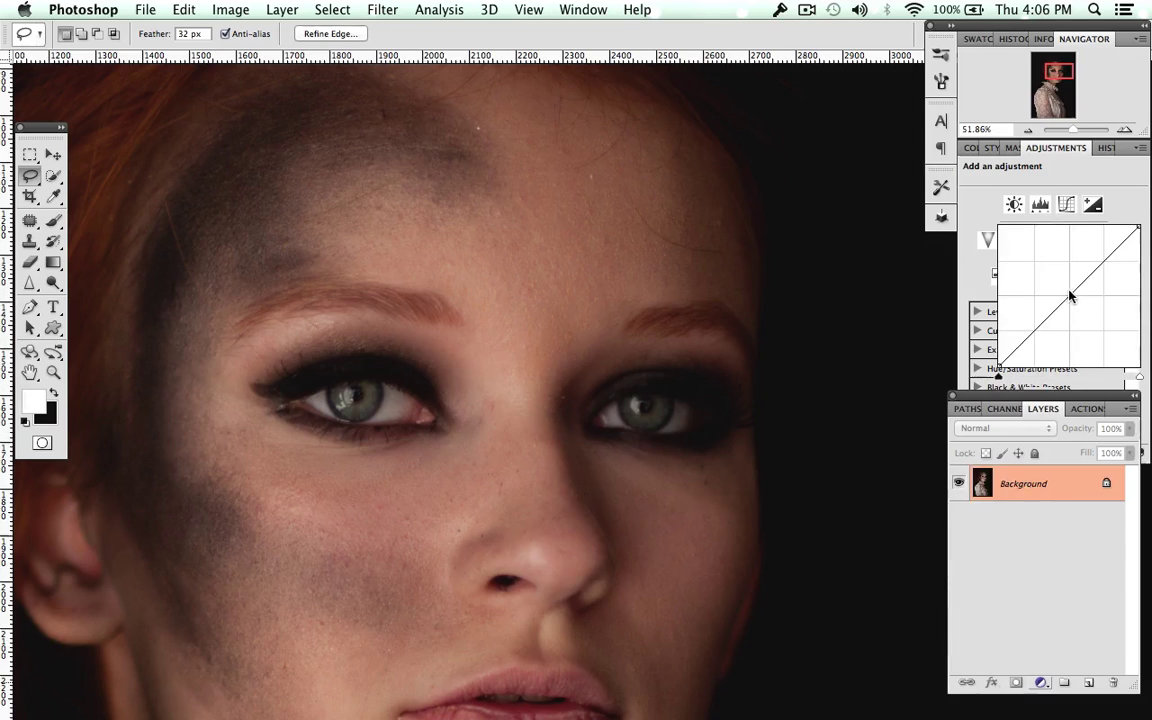
pyautogui.moveTo(1031, 335); pyautogui.dragTo(1031, 343)
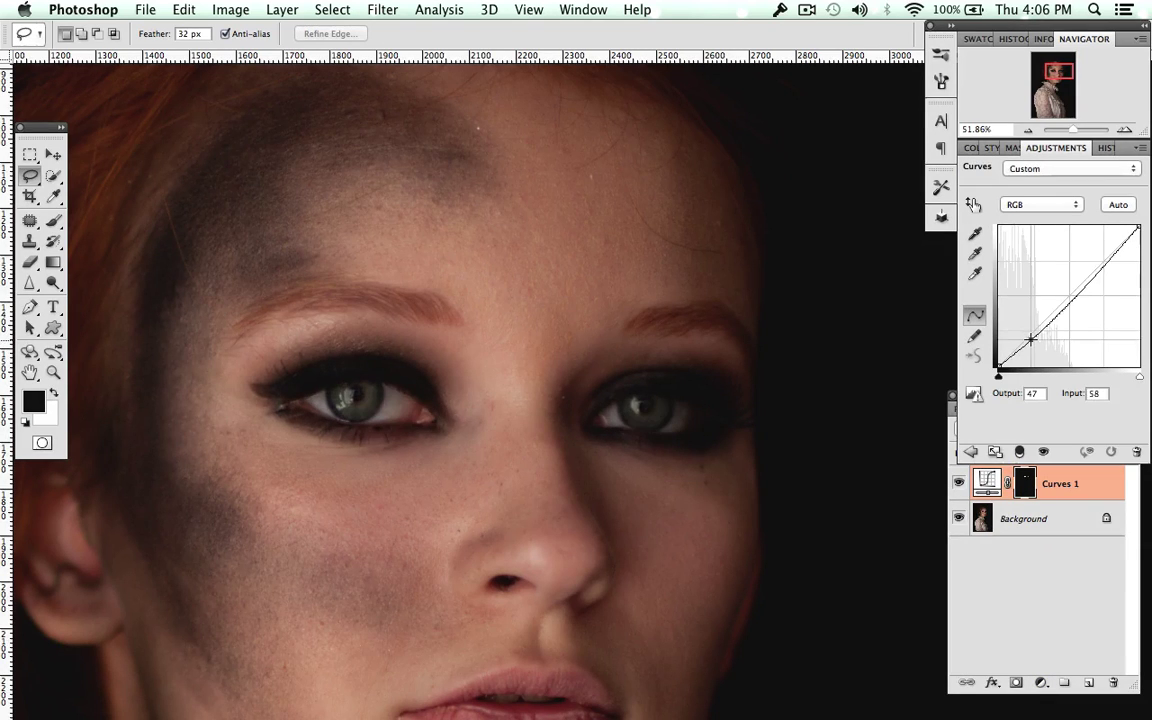
pyautogui.moveTo(1088, 280); pyautogui.dragTo(1080, 260)
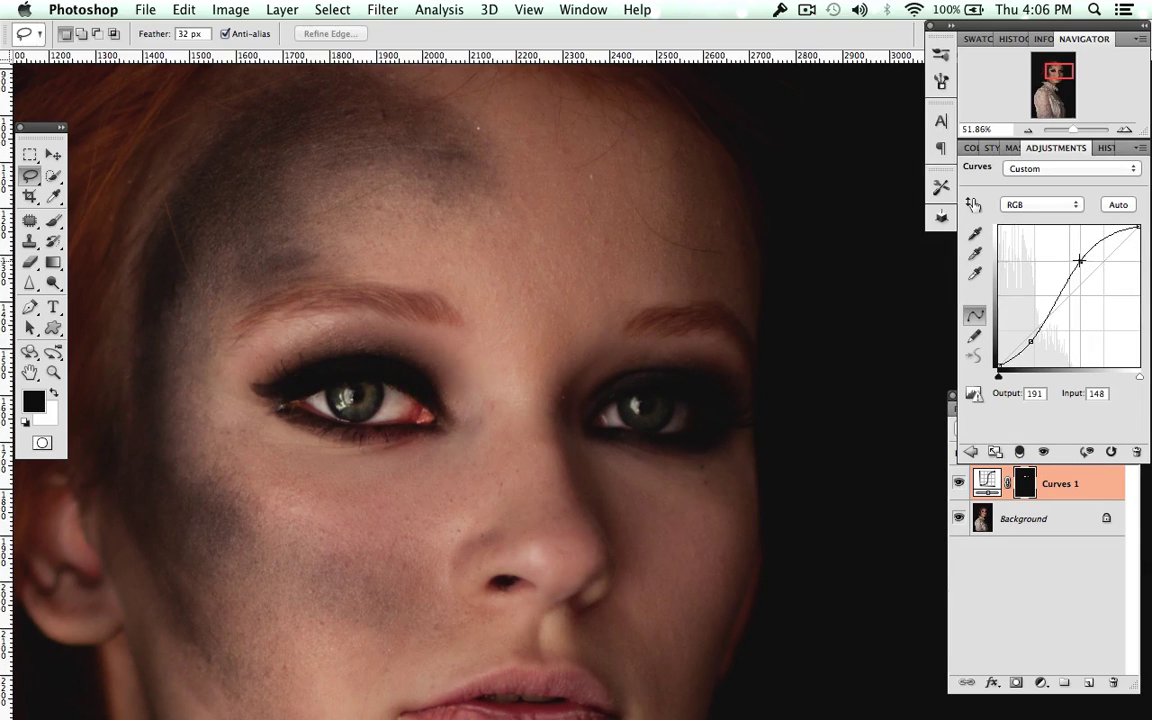
# Step: Compare the eyes with and without the Curves adjustment
pyautogui.click(958, 485)
pyautogui.click(958, 485)
pyautogui.click(958, 485)
pyautogui.click(958, 485)
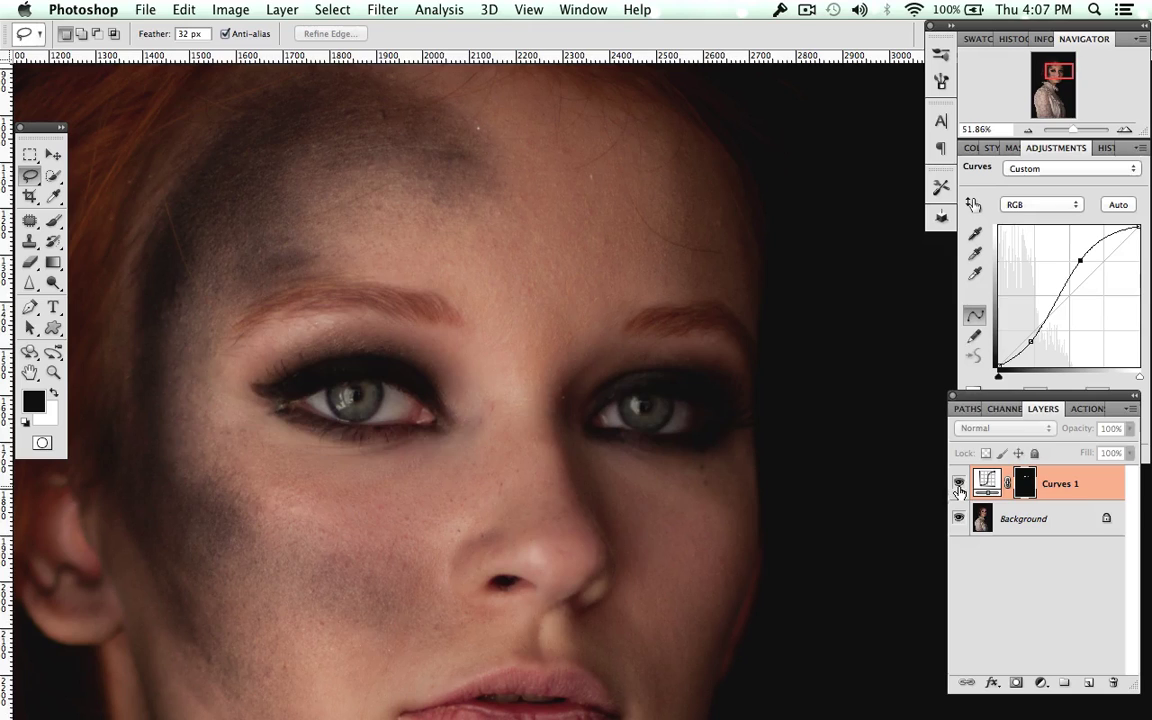
# Step: Move the lower curve point to input 94, output 100 and add a shadow point at input 13, output 11
pyautogui.click(1030, 339)
pyautogui.moveTo(1030, 337); pyautogui.dragTo(1050, 313)
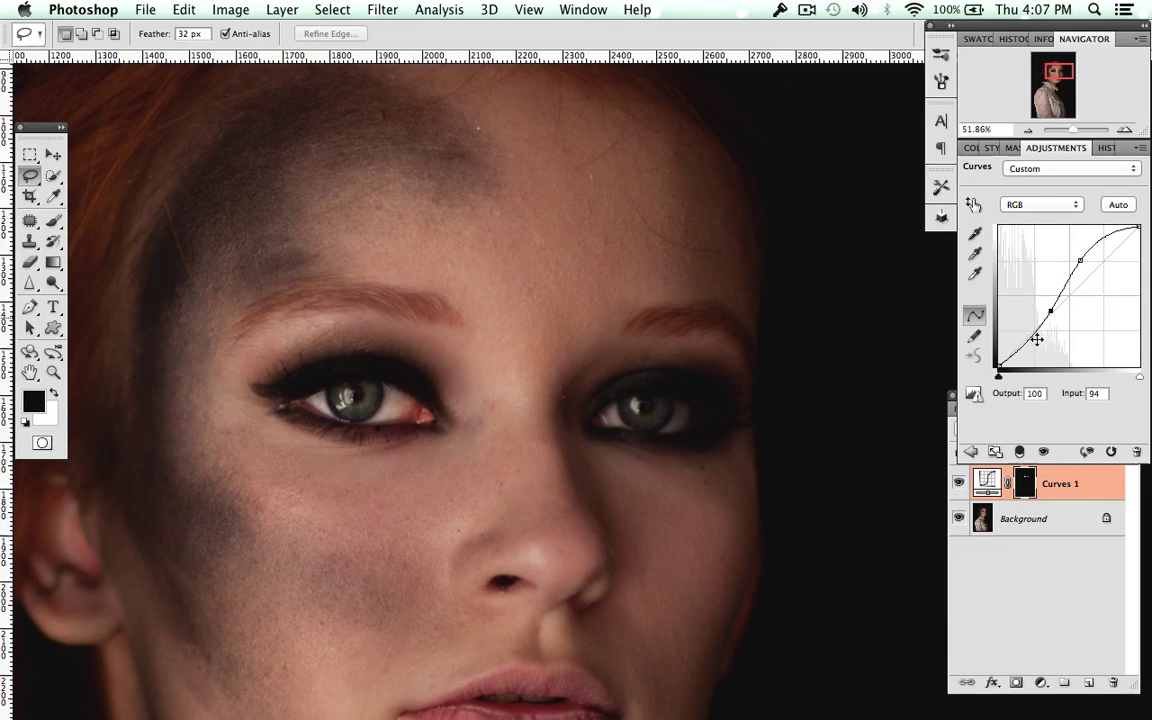
pyautogui.moveTo(1006, 360); pyautogui.dragTo(1005, 361)
# Step: Reduce the Curves layer's opacity to 40% after checking the eyes in the full portrait and close up
pyautogui.scroll(-10, 836, 460)
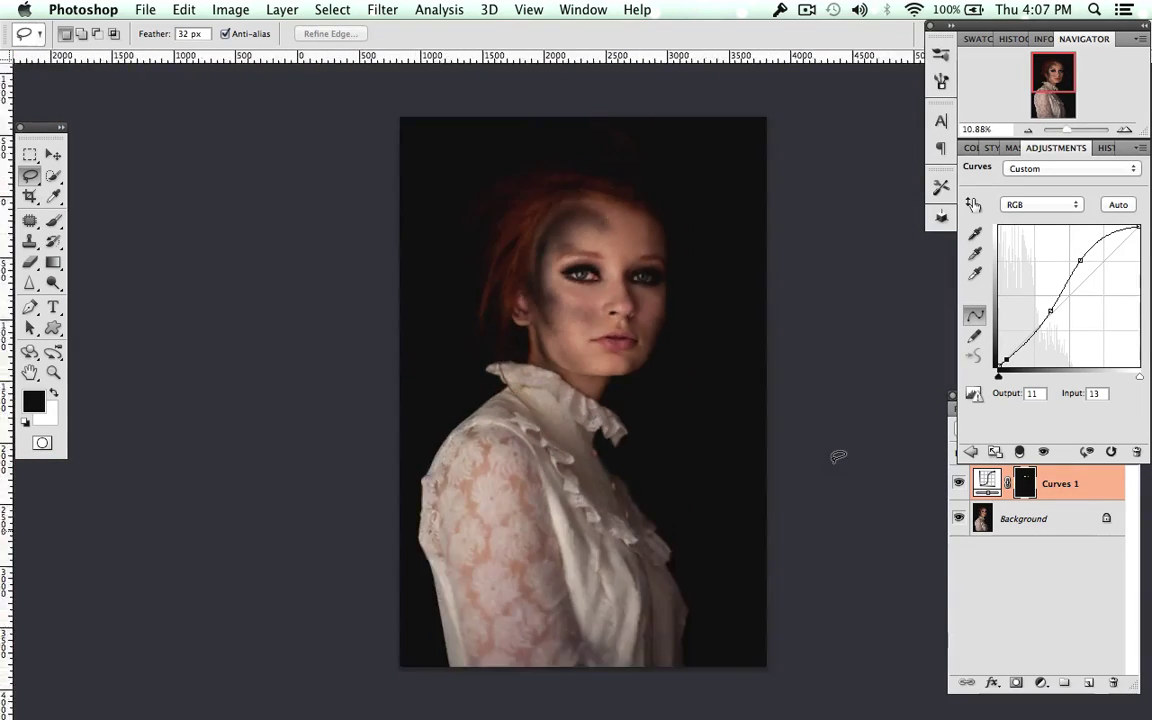
pyautogui.scroll(1, 838, 452)
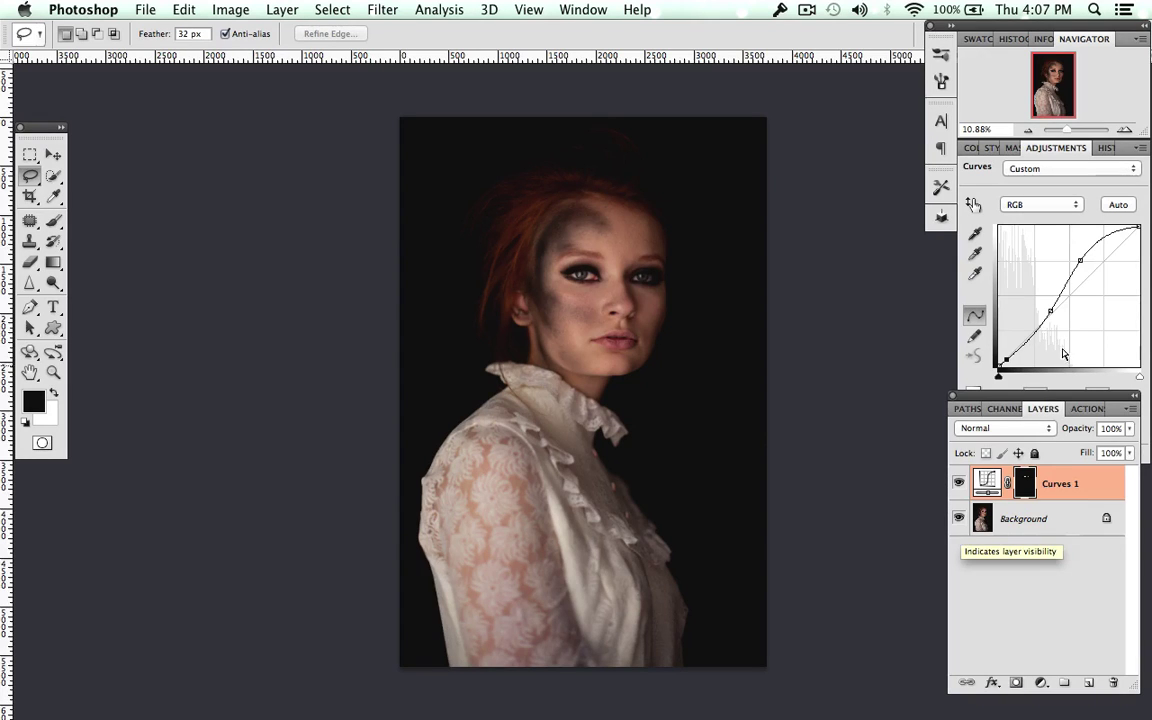
pyautogui.hscroll(3, 905, 348)
pyautogui.hscroll(1, 905, 348)
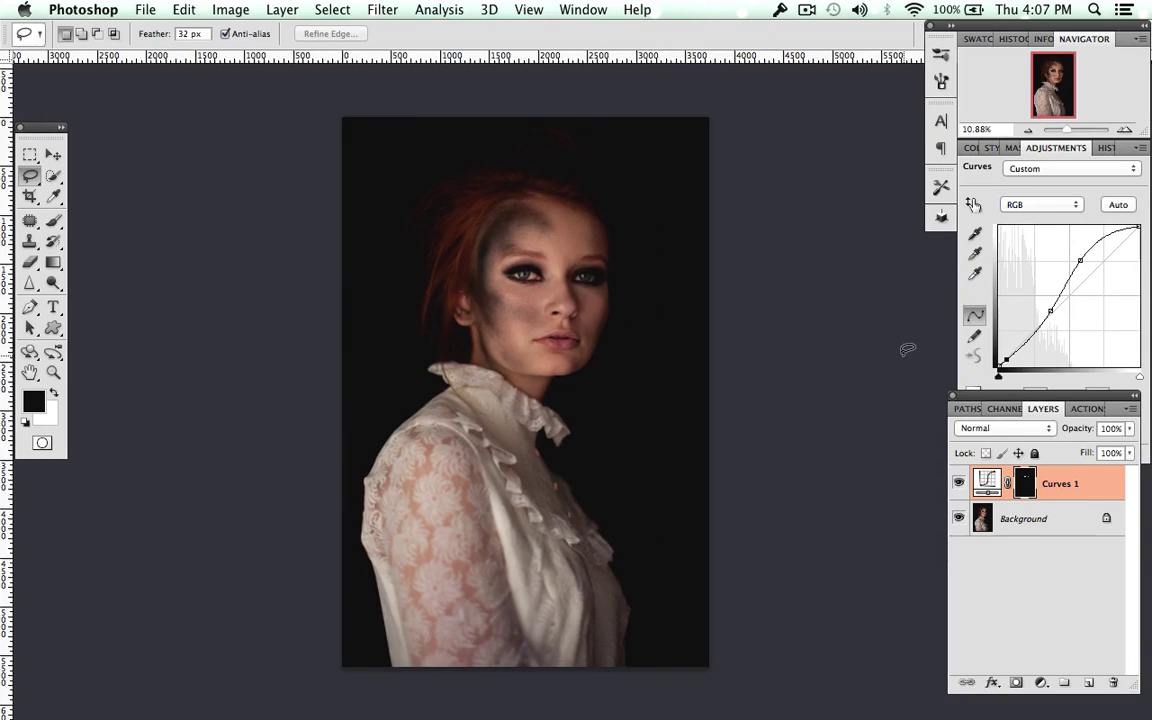
pyautogui.scroll(4, 905, 348)
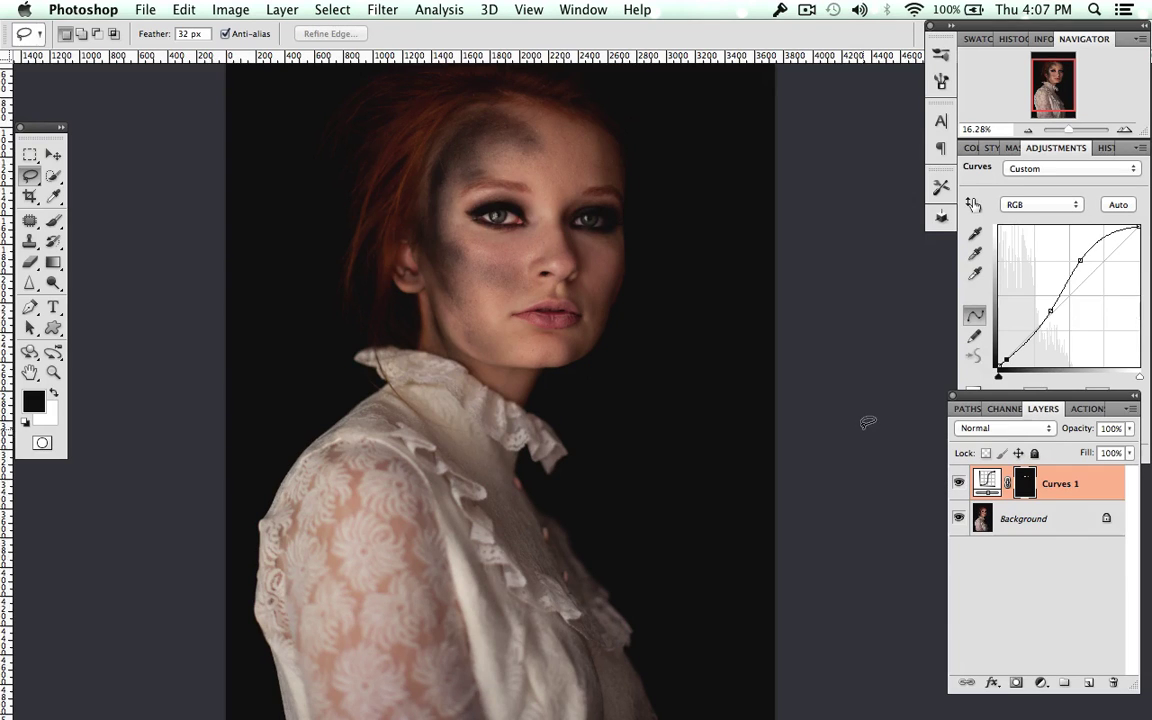
pyautogui.scroll(4, 870, 423)
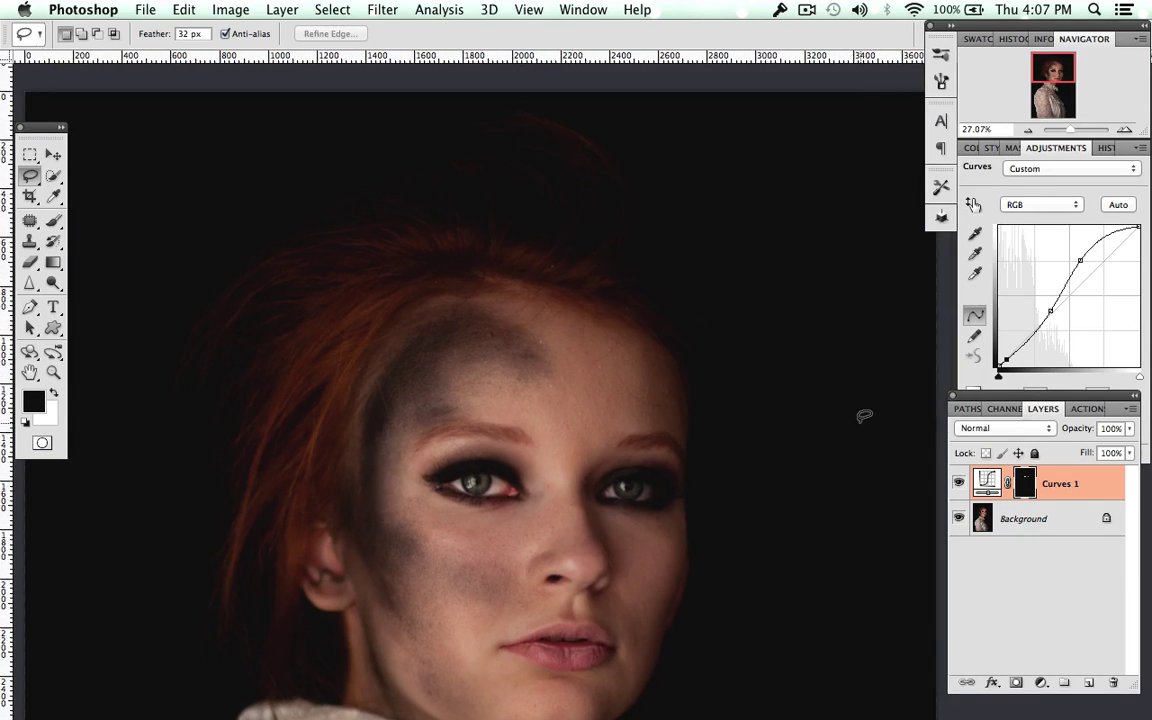
pyautogui.scroll(5, 870, 423)
pyautogui.scroll(-2, 872, 425)
pyautogui.press('4')
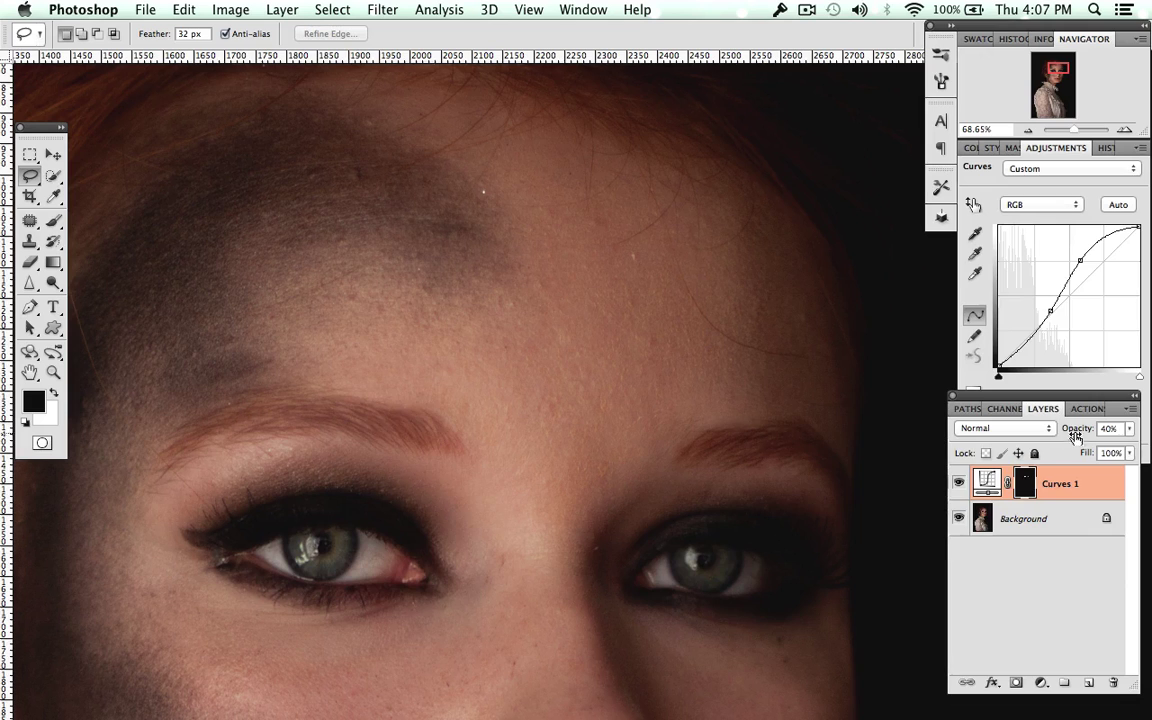
# Step: Merge the Curves layer down into the Background
pyautogui.press('super+e')
pyautogui.press('super+minus')
pyautogui.press('super+minus')
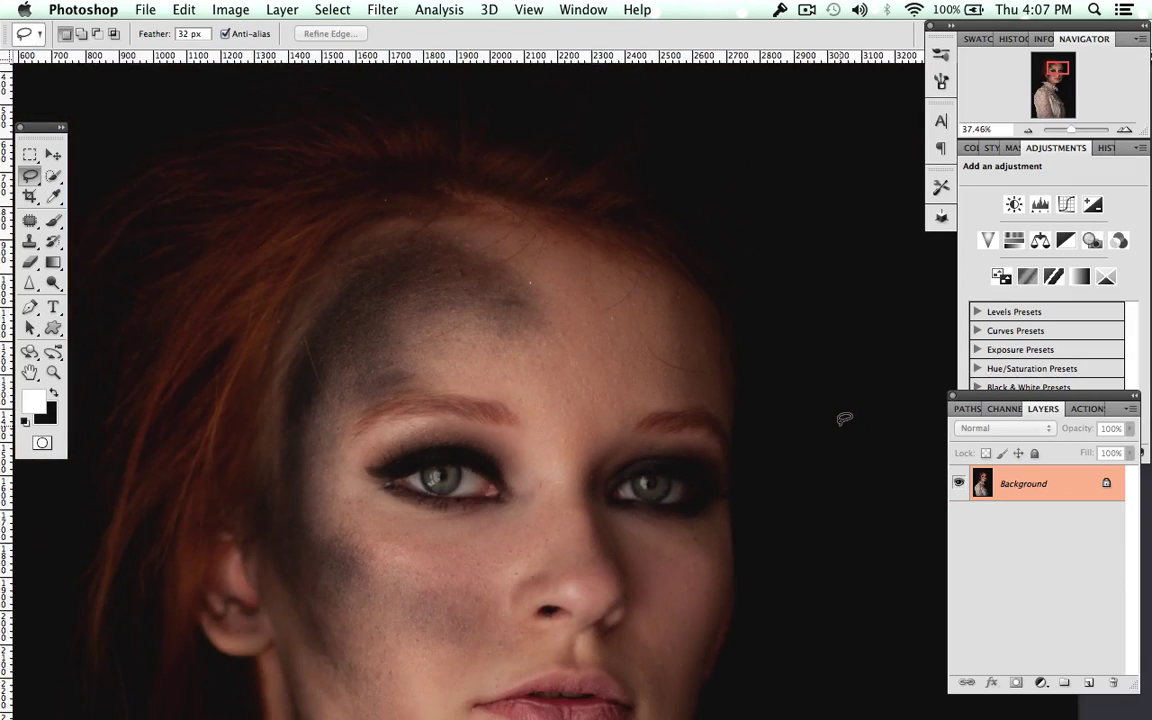
pyautogui.scroll(-4, 845, 418)
pyautogui.rightClick(840, 432)
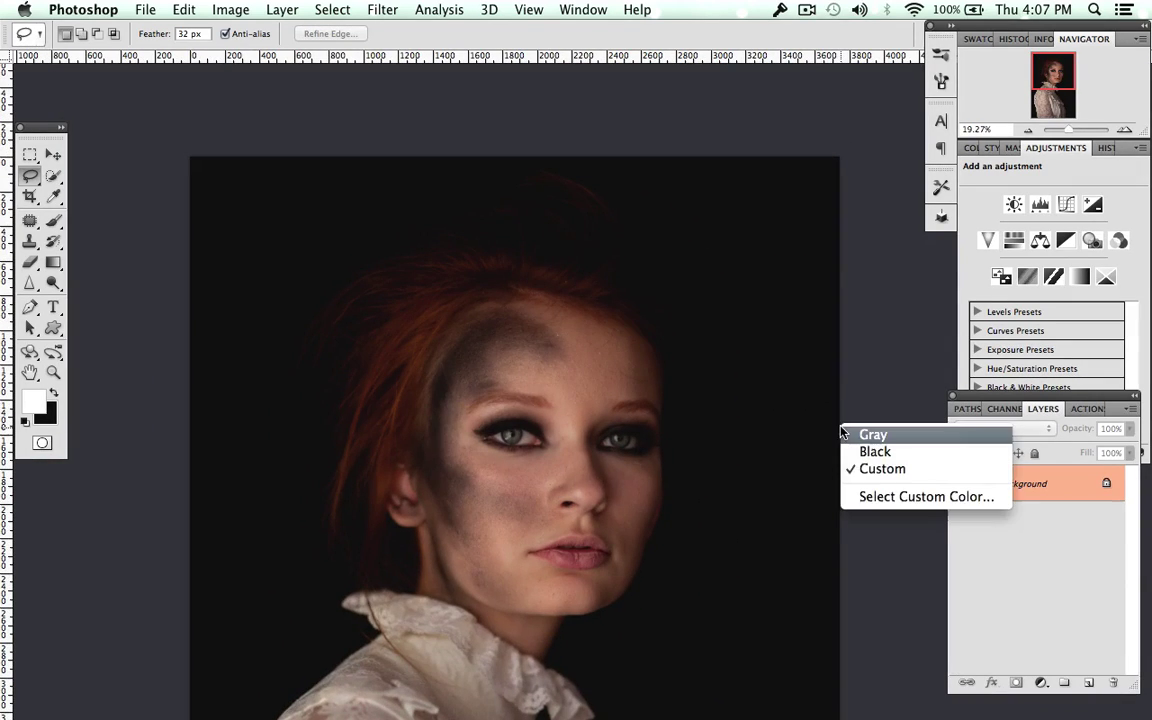
pyautogui.click(800, 388)
pyautogui.scroll(-10, 805, 388)
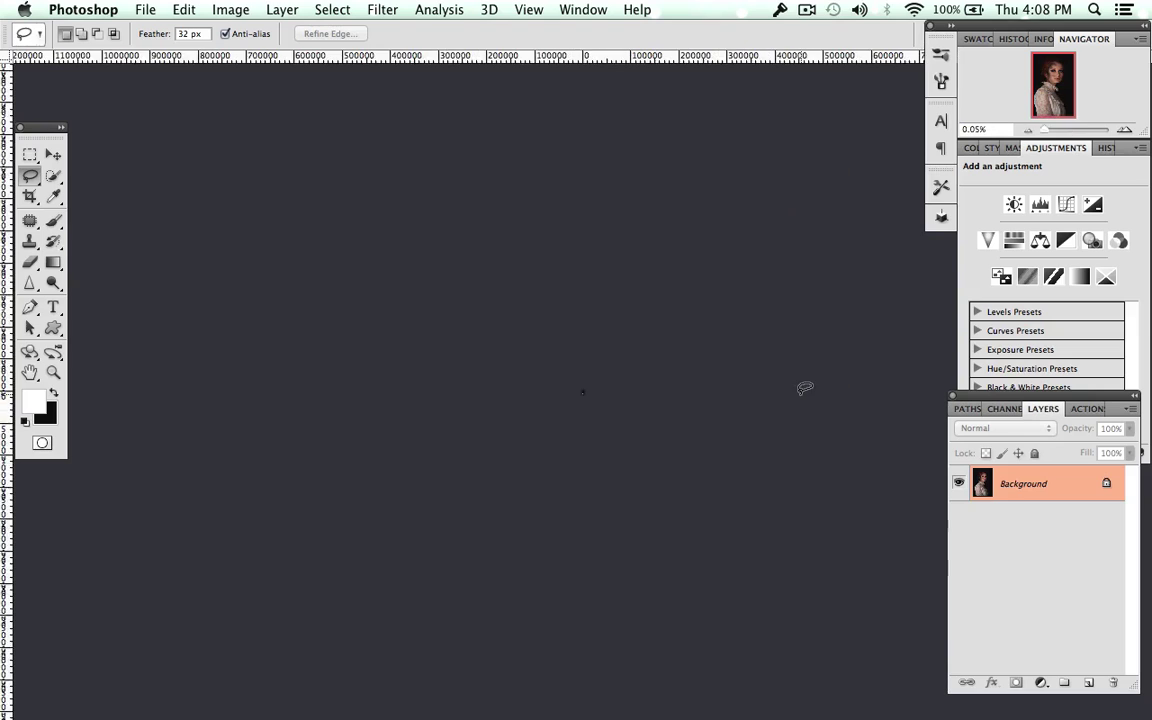
pyautogui.scroll(10, 805, 388)
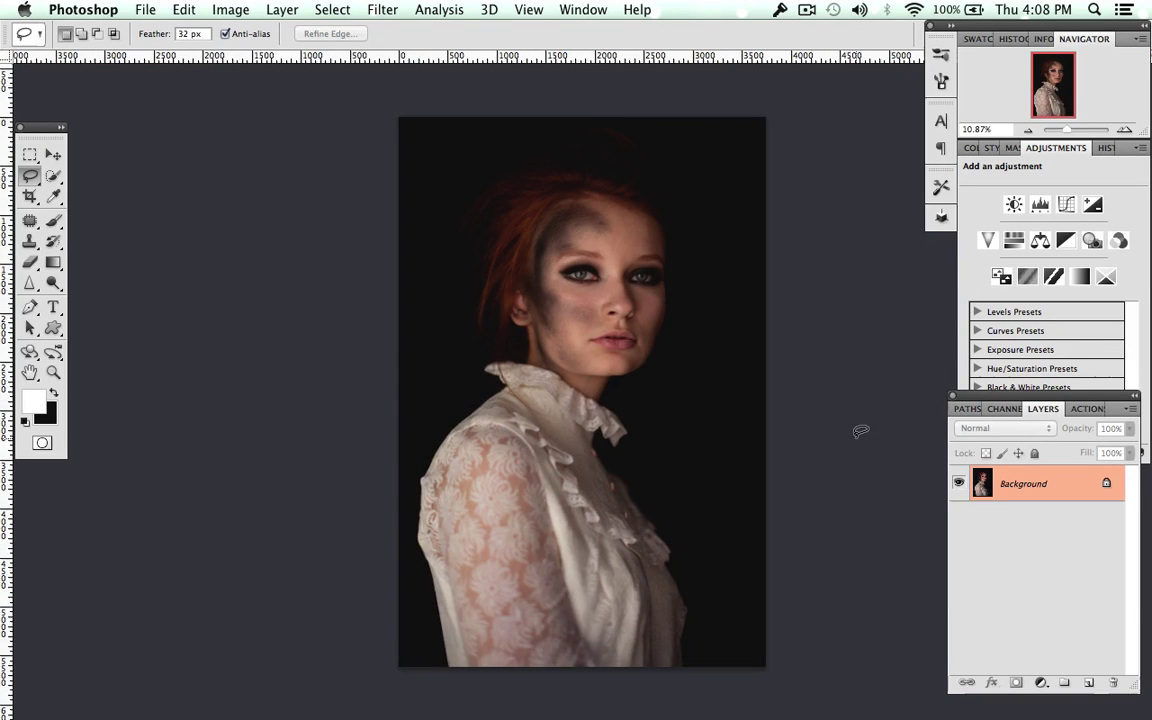